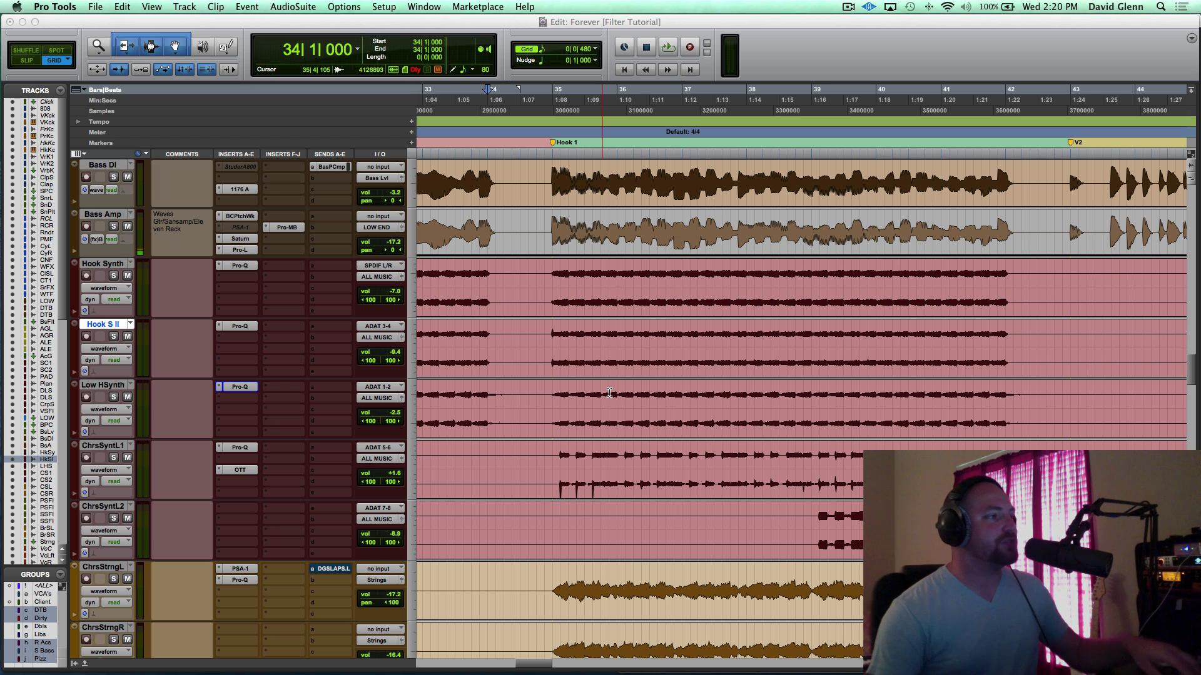
Step: Play the session from bar 34 and stop it again
{"action": "left_click", "coordinate": [573, 353]}
{"action": "key", "text": "space"}
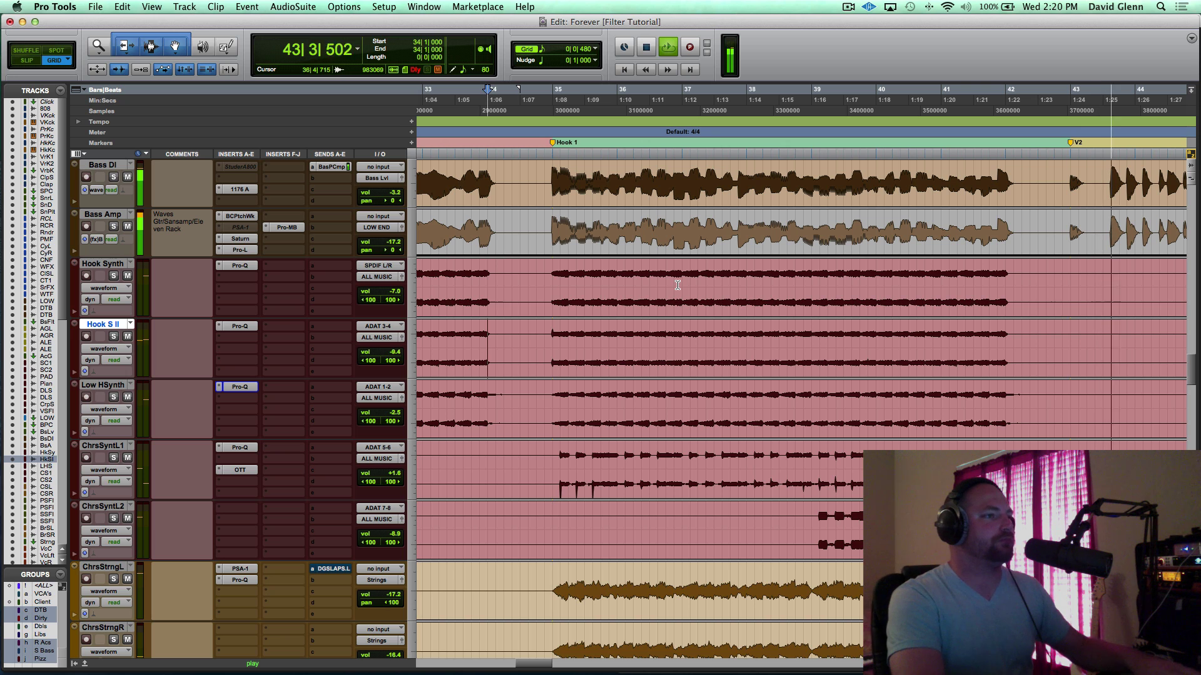
{"action": "key", "text": "space"}
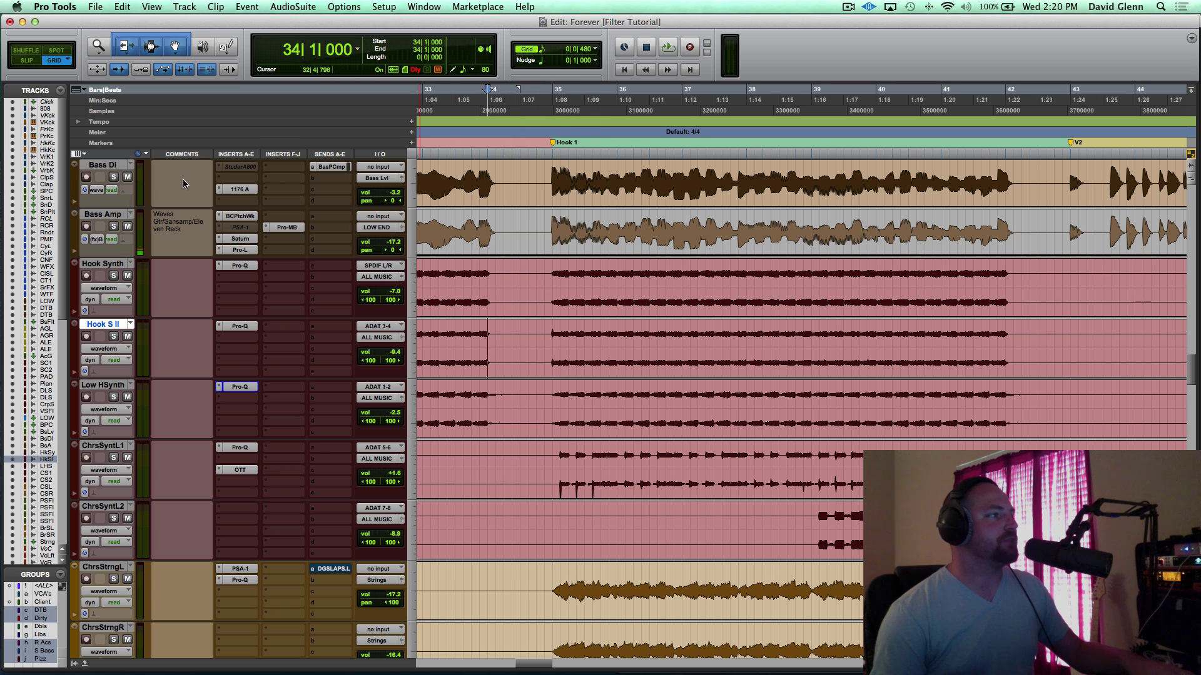
Step: Solo Bass DI and Bass Amp and play the bars 35–42 selection
{"action": "left_click", "coordinate": [97, 166]}
{"action": "left_click", "coordinate": [103, 215], "text": "shift"}
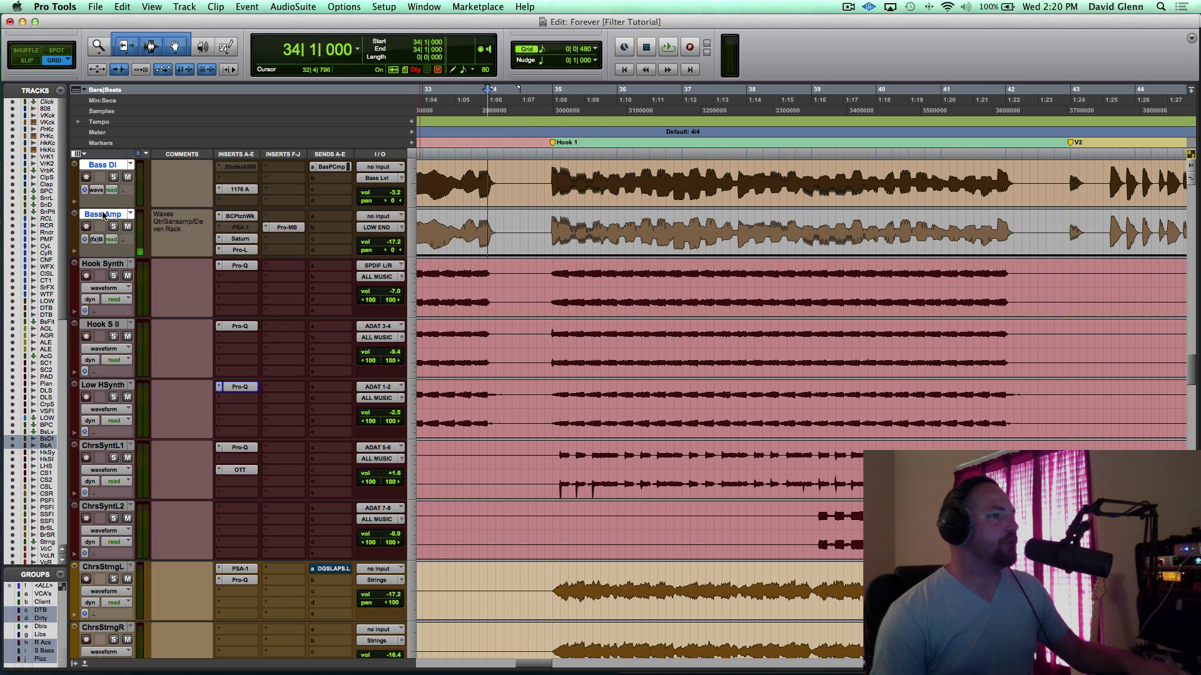
{"action": "key", "text": "shift+s"}
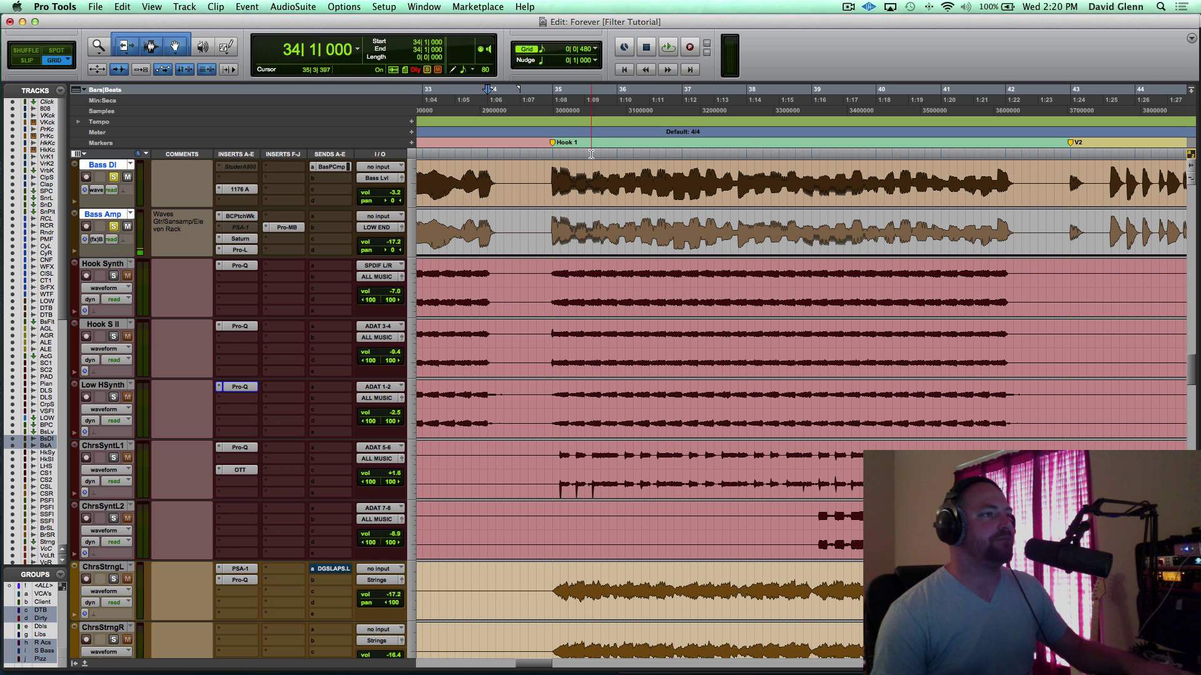
{"action": "left_click", "coordinate": [553, 175]}
{"action": "left_click_drag", "start_coordinate": [553, 175], "coordinate": [1006, 183]}
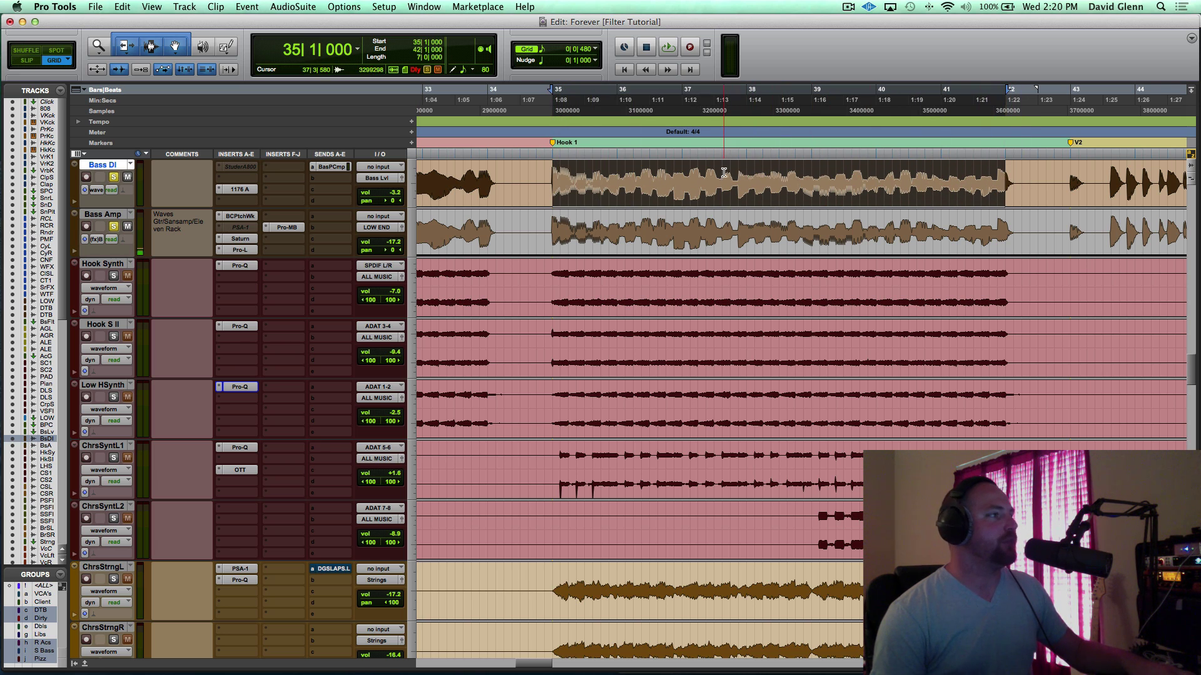
{"action": "key", "text": "space"}
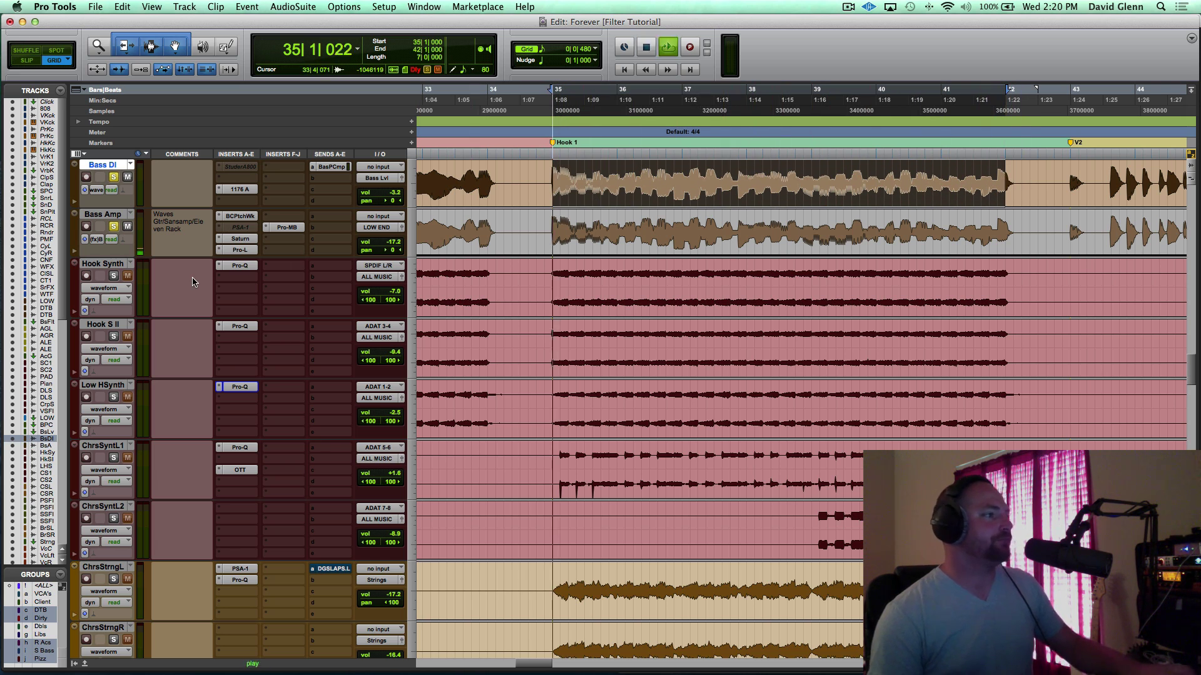
Step: Bypass the Pro-Q, OTT and PSA-1 inserts on the hook synths, ChrsSyntL1 and ChrsStrngL during playback
{"action": "left_click", "coordinate": [238, 266], "text": "super"}
{"action": "left_click", "coordinate": [240, 326], "text": "super"}
{"action": "left_click", "coordinate": [241, 387], "text": "super"}
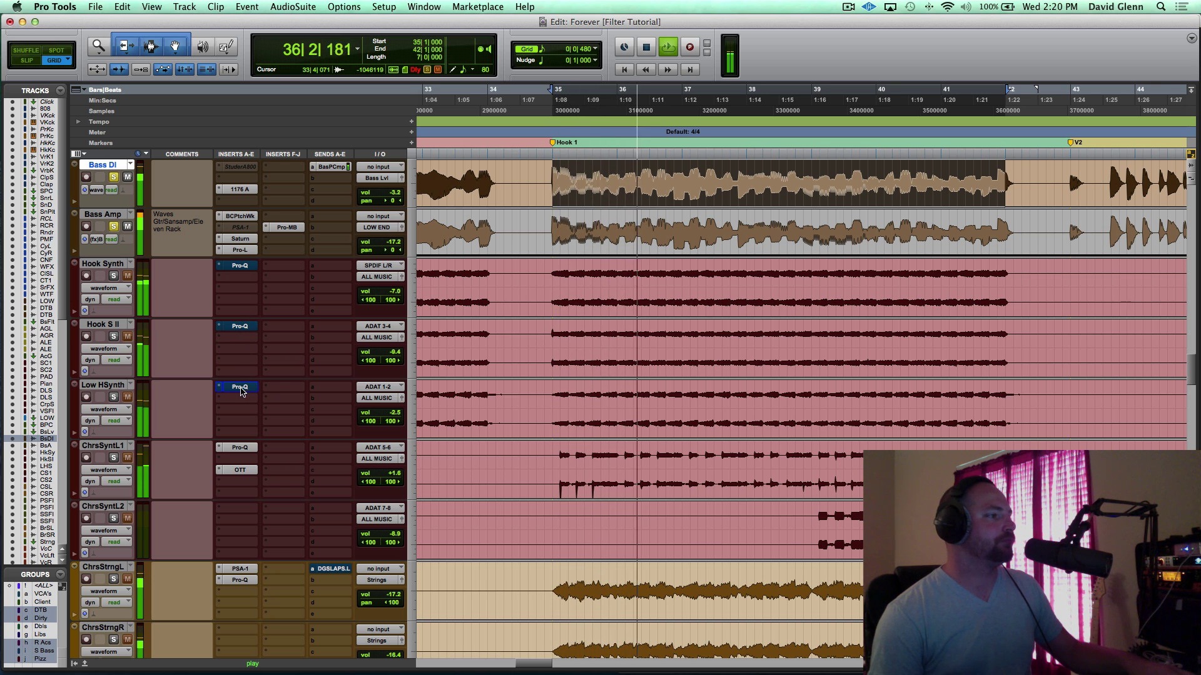
{"action": "left_click", "coordinate": [239, 448], "text": "super"}
{"action": "left_click", "coordinate": [240, 470], "text": "super"}
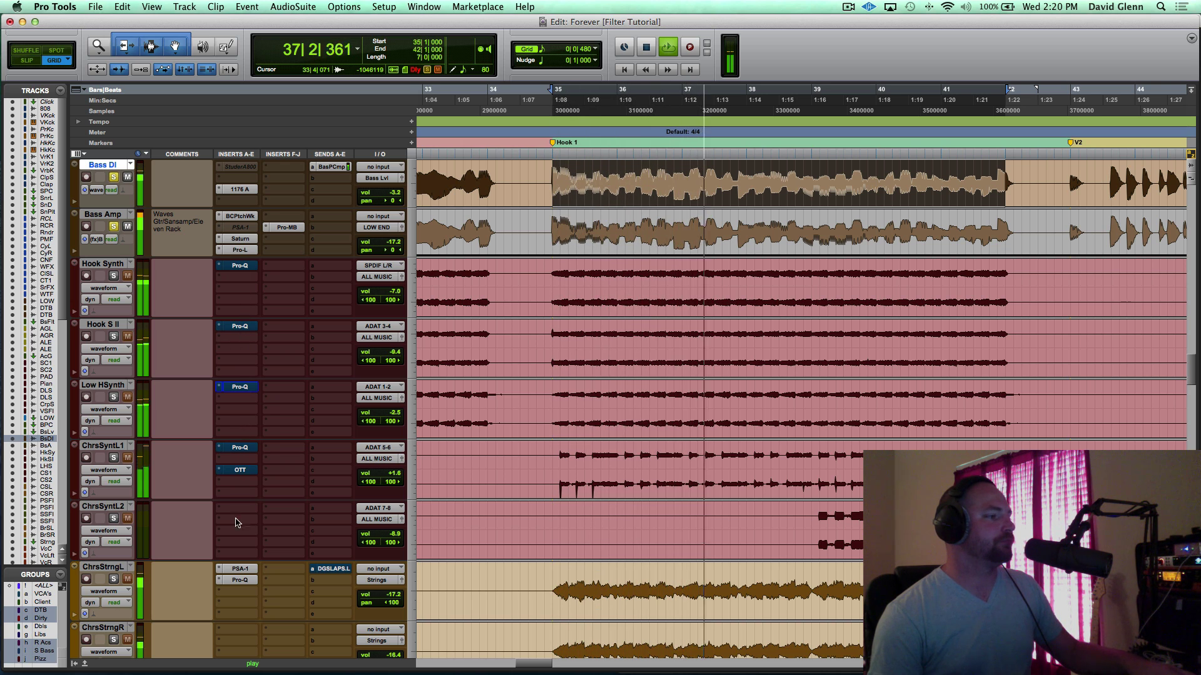
{"action": "left_click", "coordinate": [240, 569], "text": "super"}
{"action": "left_click", "coordinate": [239, 579], "text": "super"}
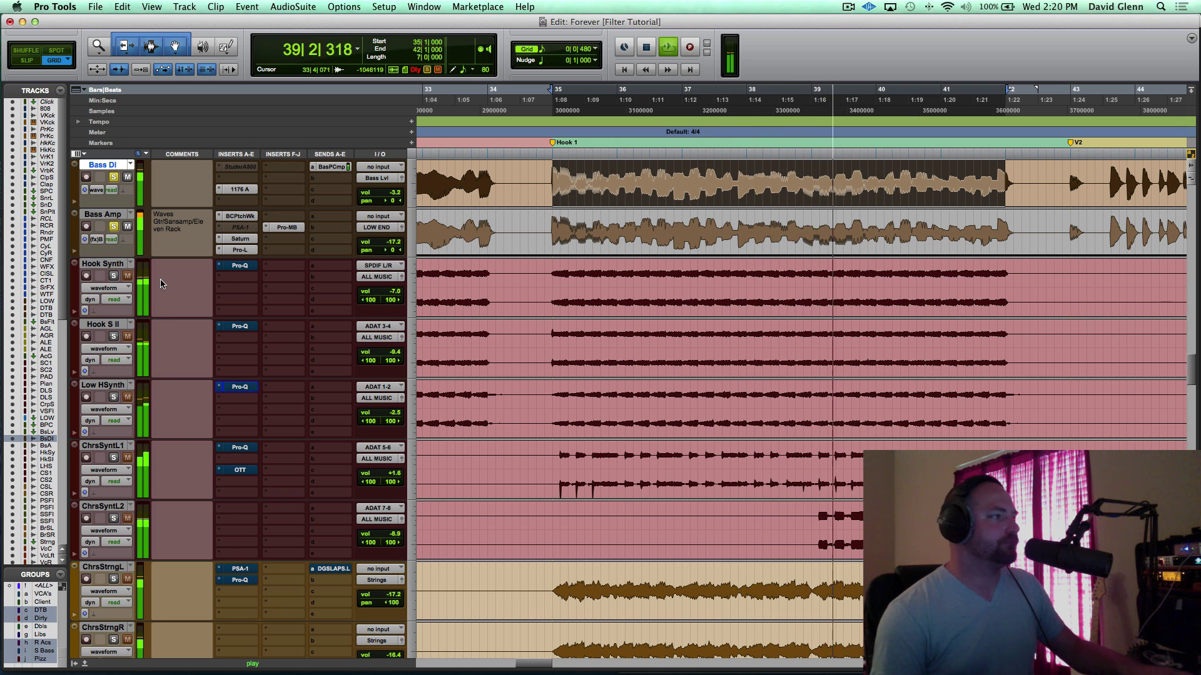
{"action": "key", "text": "space"}
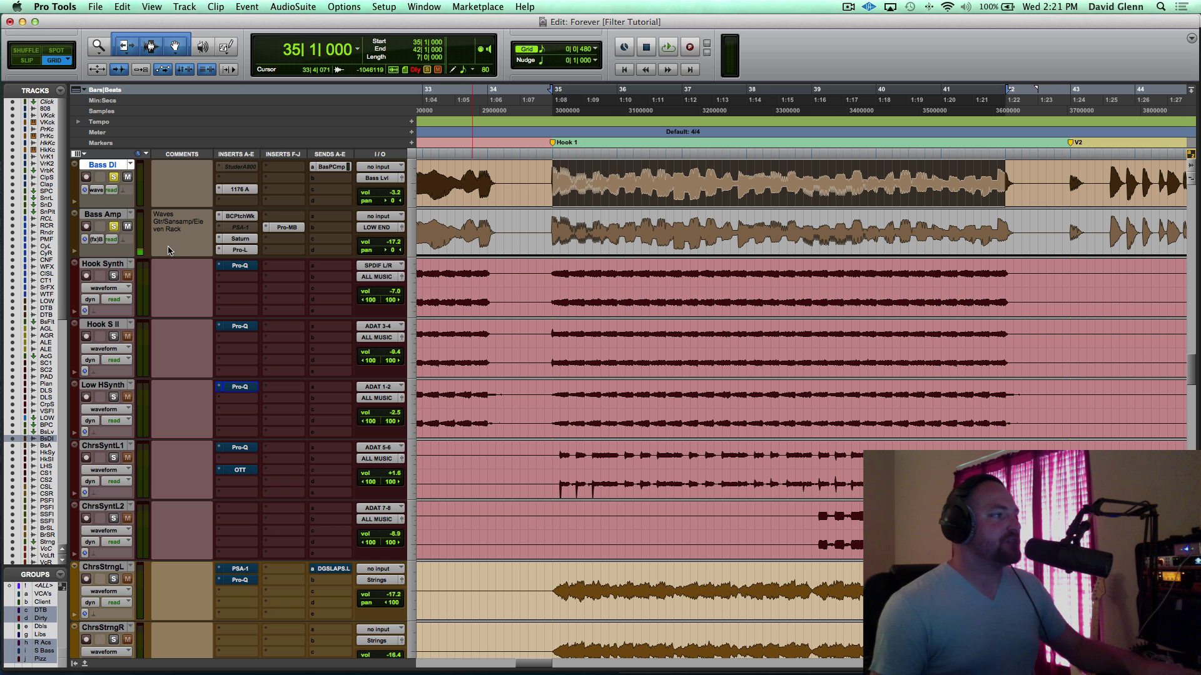
{"action": "left_click", "coordinate": [100, 268]}
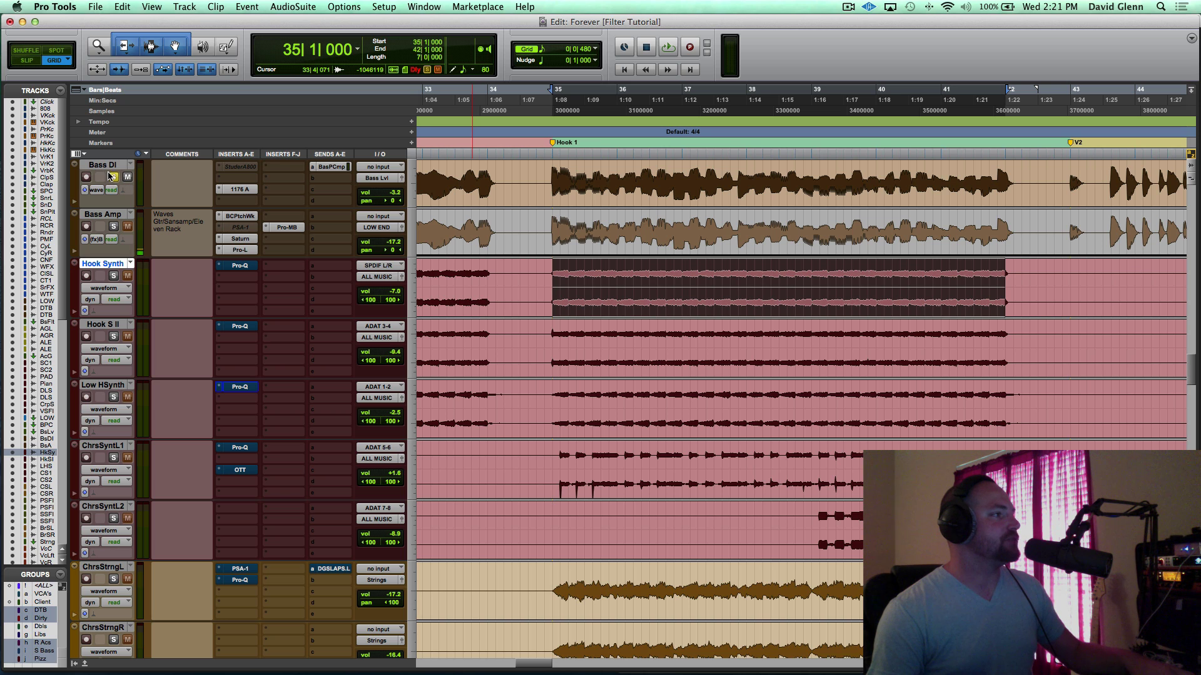
Step: Unsolo Bass DI, solo Hook Synth through ChrsStrngR with Shift+S, and play them back
{"action": "left_click", "coordinate": [113, 177]}
{"action": "left_click", "coordinate": [106, 265]}
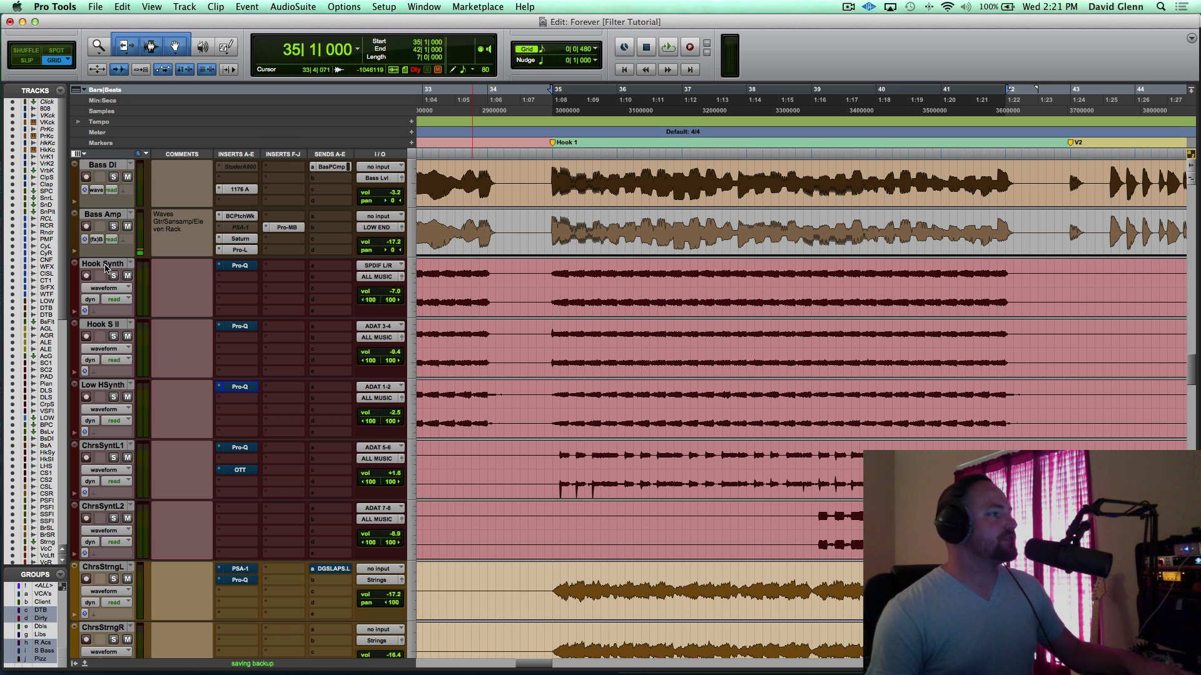
{"action": "left_click", "coordinate": [104, 265]}
{"action": "scroll", "coordinate": [112, 518], "scroll_direction": "down", "scroll_amount": 1}
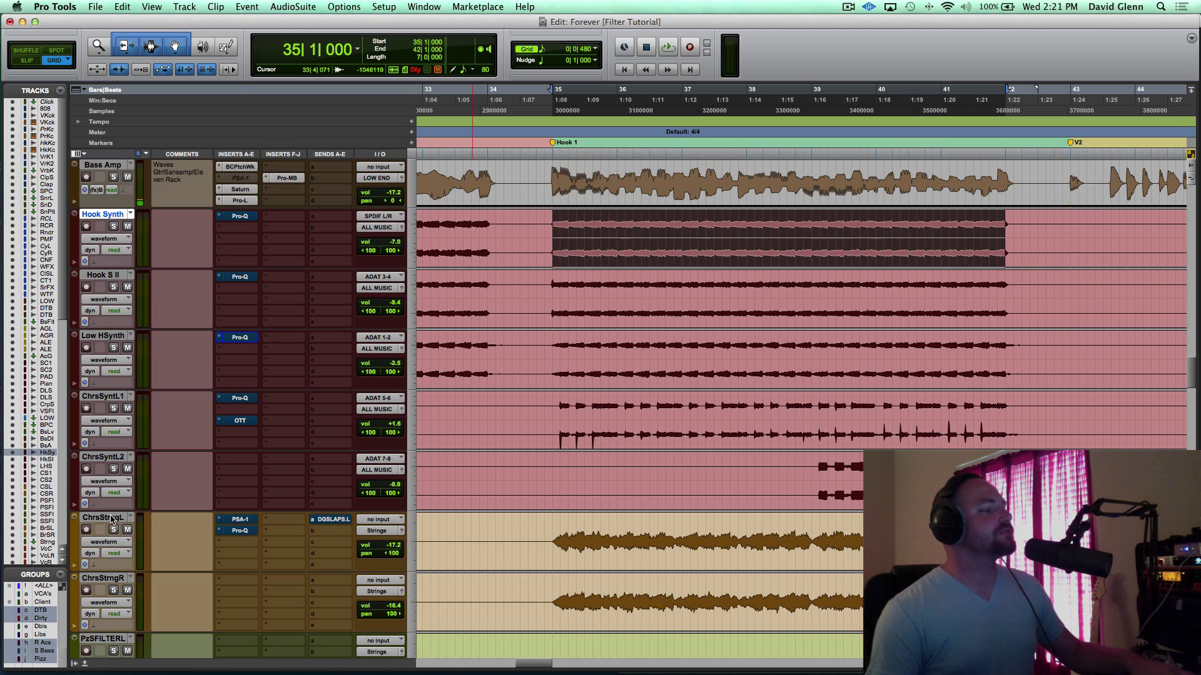
{"action": "left_click", "coordinate": [103, 580], "text": "shift"}
{"action": "scroll", "coordinate": [103, 583], "scroll_direction": "up", "scroll_amount": 1}
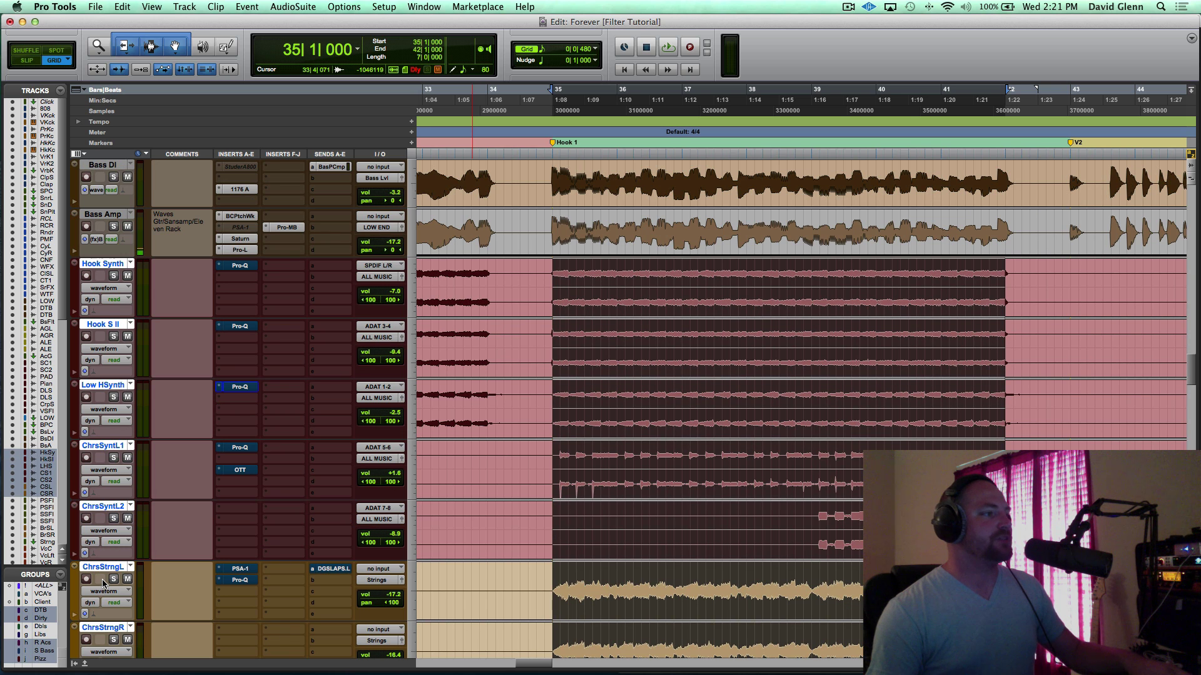
{"action": "key", "text": "shift+s"}
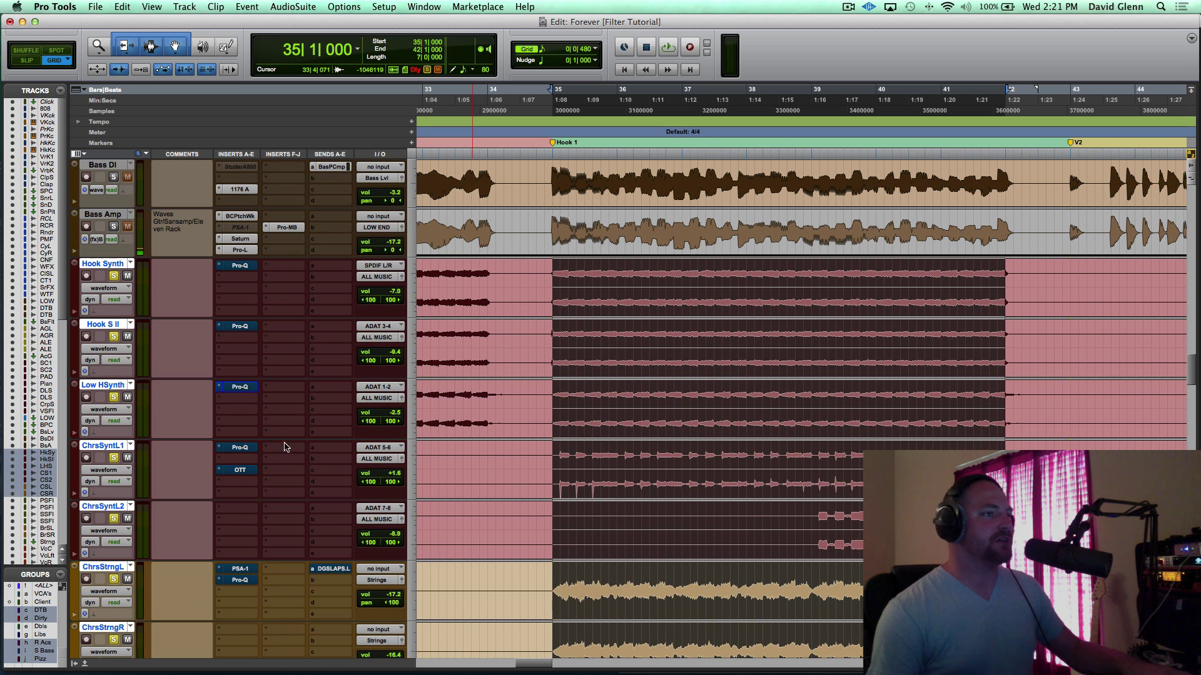
{"action": "key", "text": "space"}
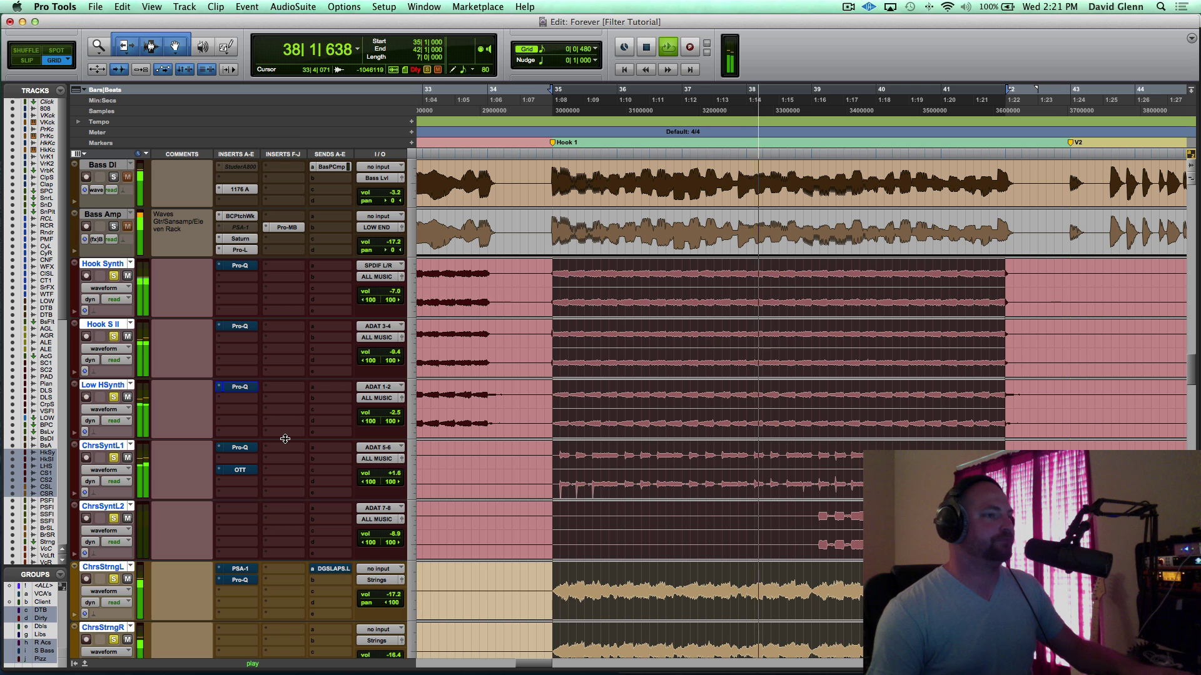
{"action": "key", "text": "space"}
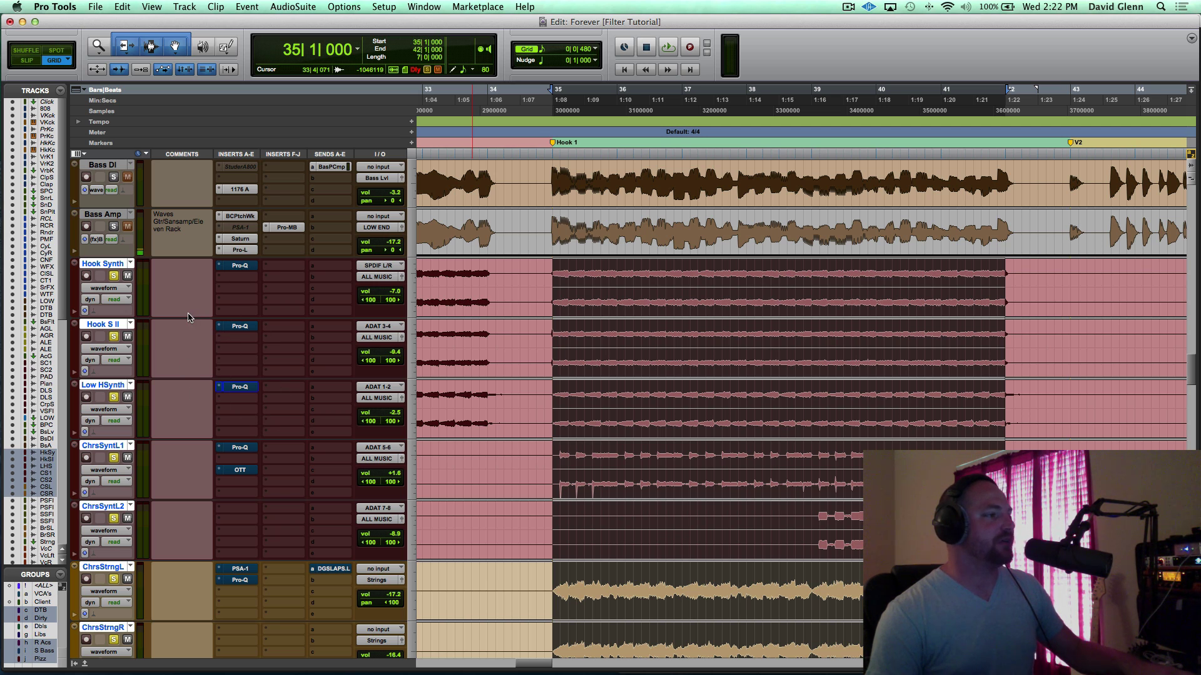
Step: Re-enable the Pro-Q inserts on Hook Synth, Hook S II, Low HSynth, ChrsSyntL1, plus OTT and PSA-1, while playing
{"action": "key", "text": "space"}
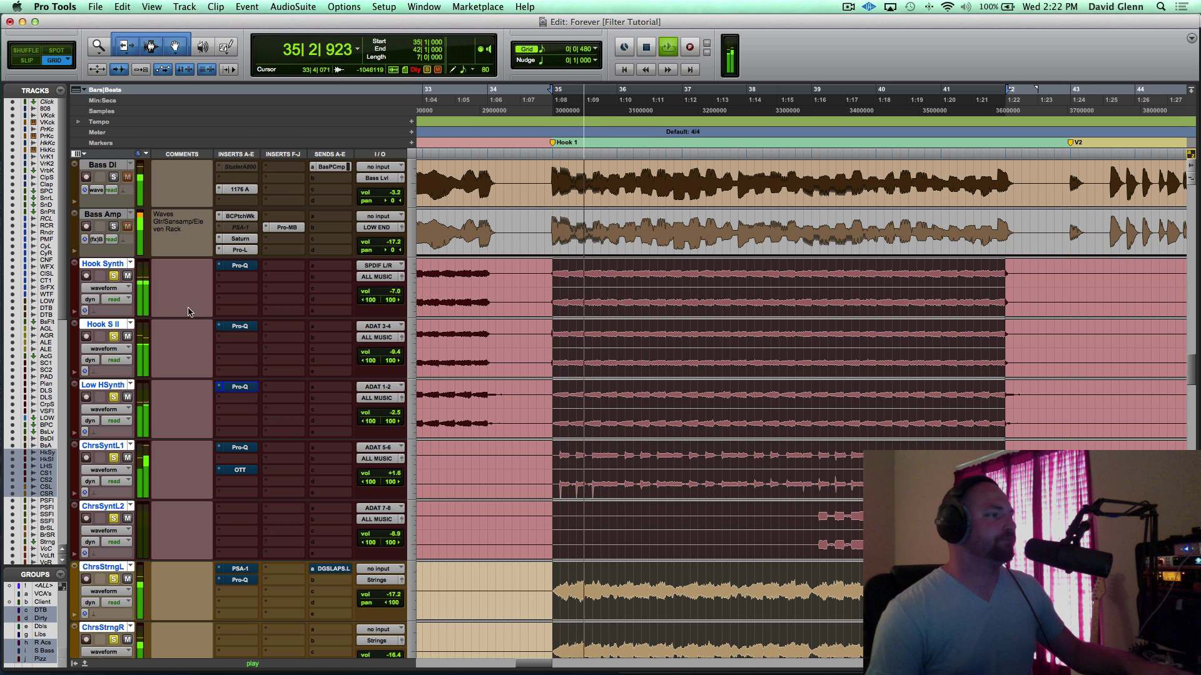
{"action": "left_click", "coordinate": [239, 265], "text": "super"}
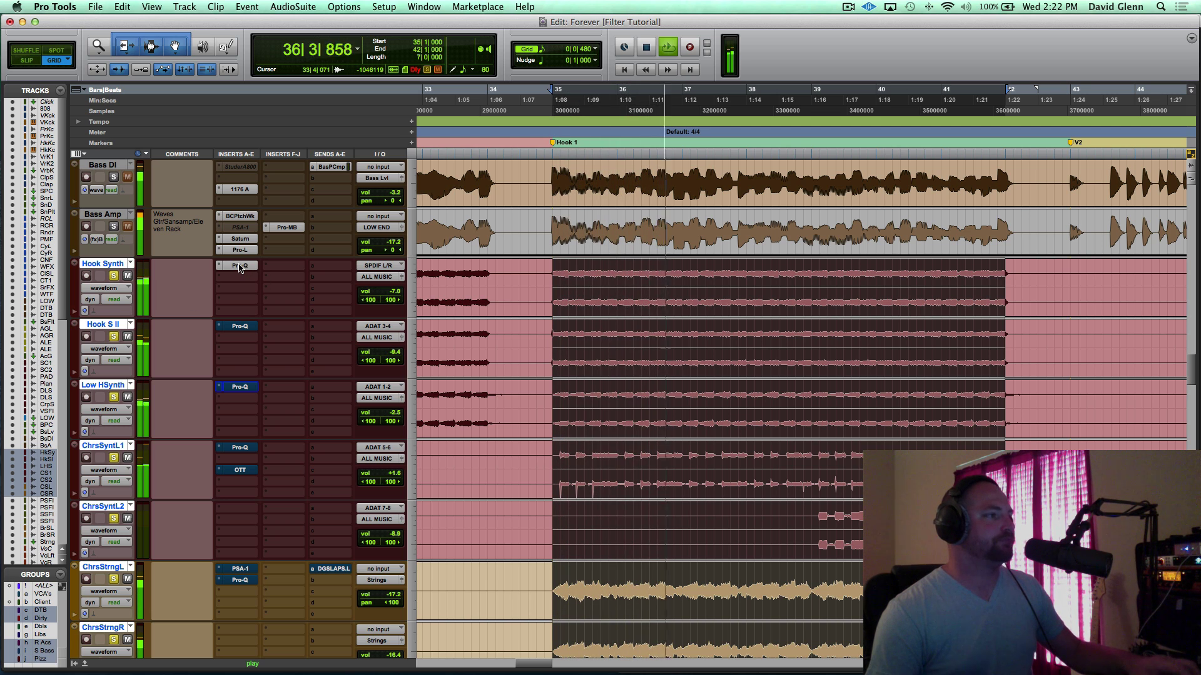
{"action": "left_click", "coordinate": [238, 328], "text": "super"}
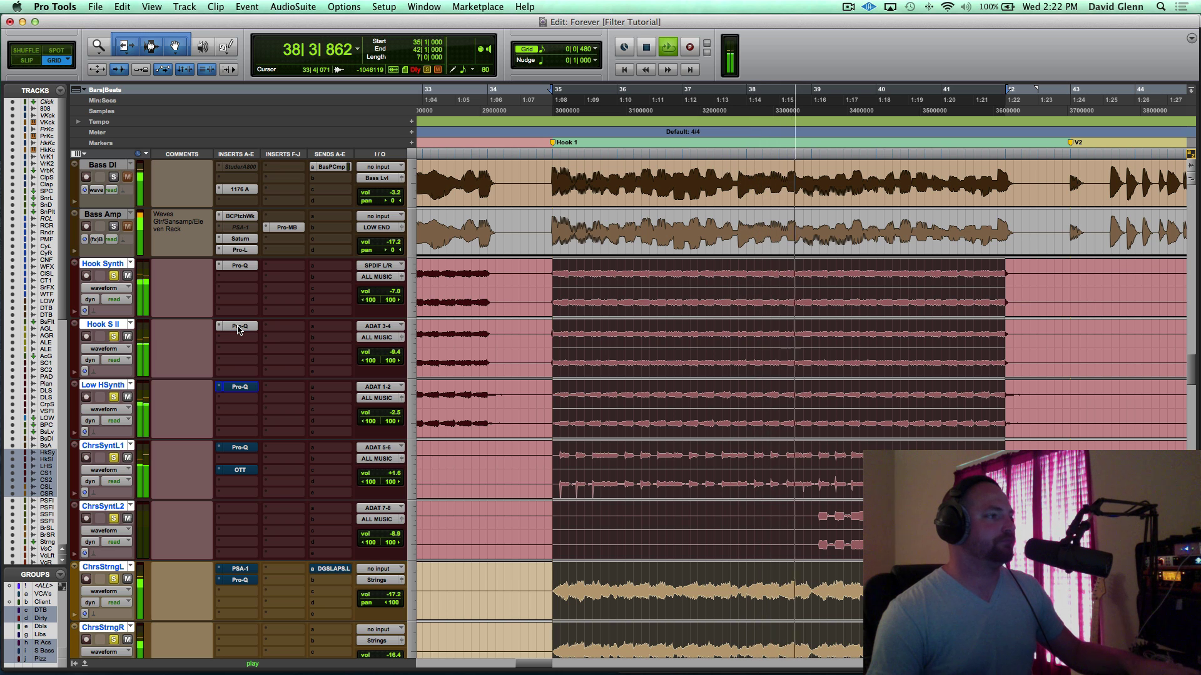
{"action": "left_click", "coordinate": [238, 389], "text": "super"}
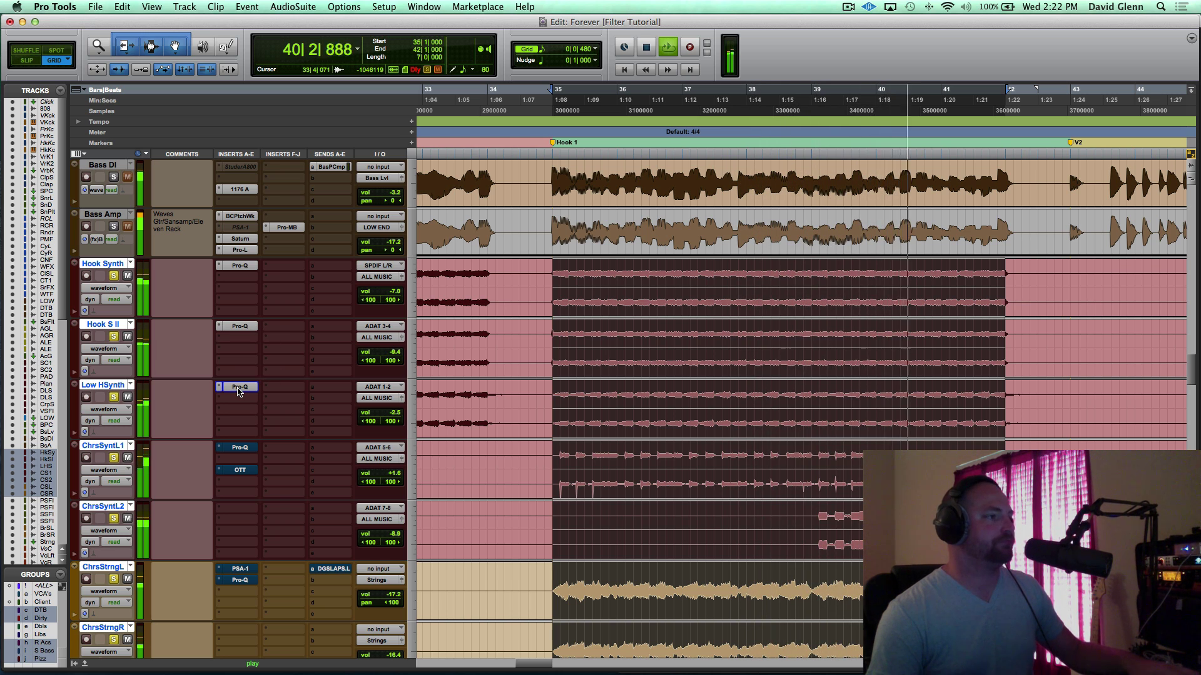
{"action": "left_click", "coordinate": [239, 449], "text": "super"}
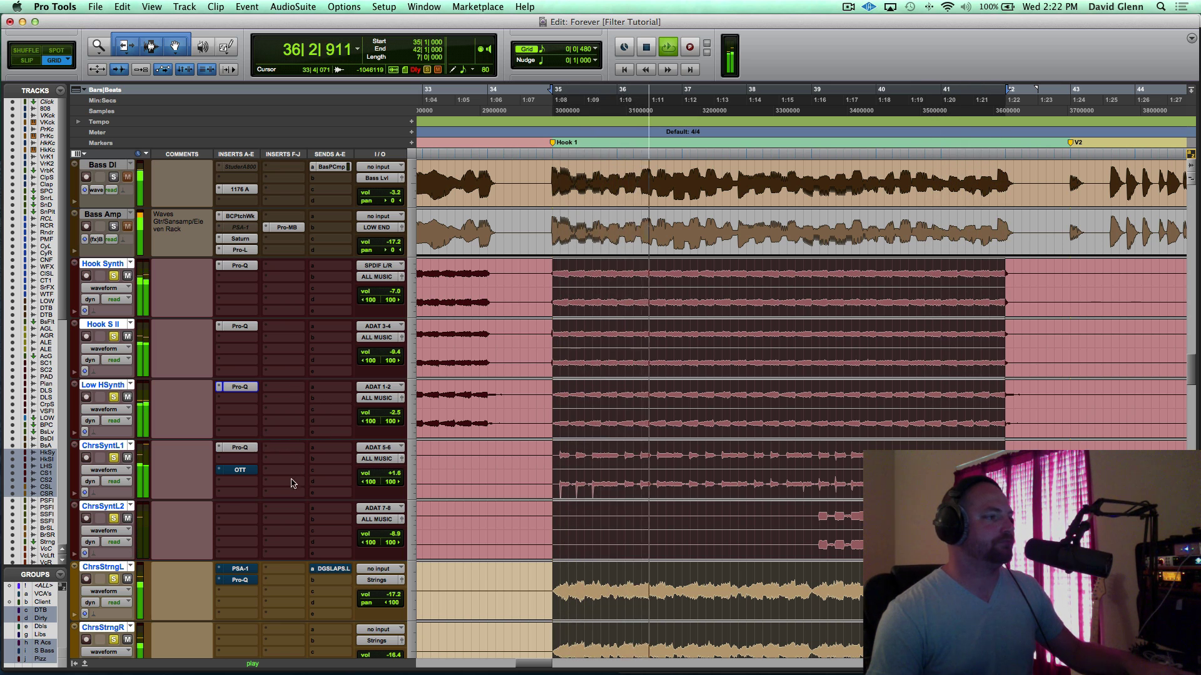
{"action": "left_click", "coordinate": [240, 472], "text": "super"}
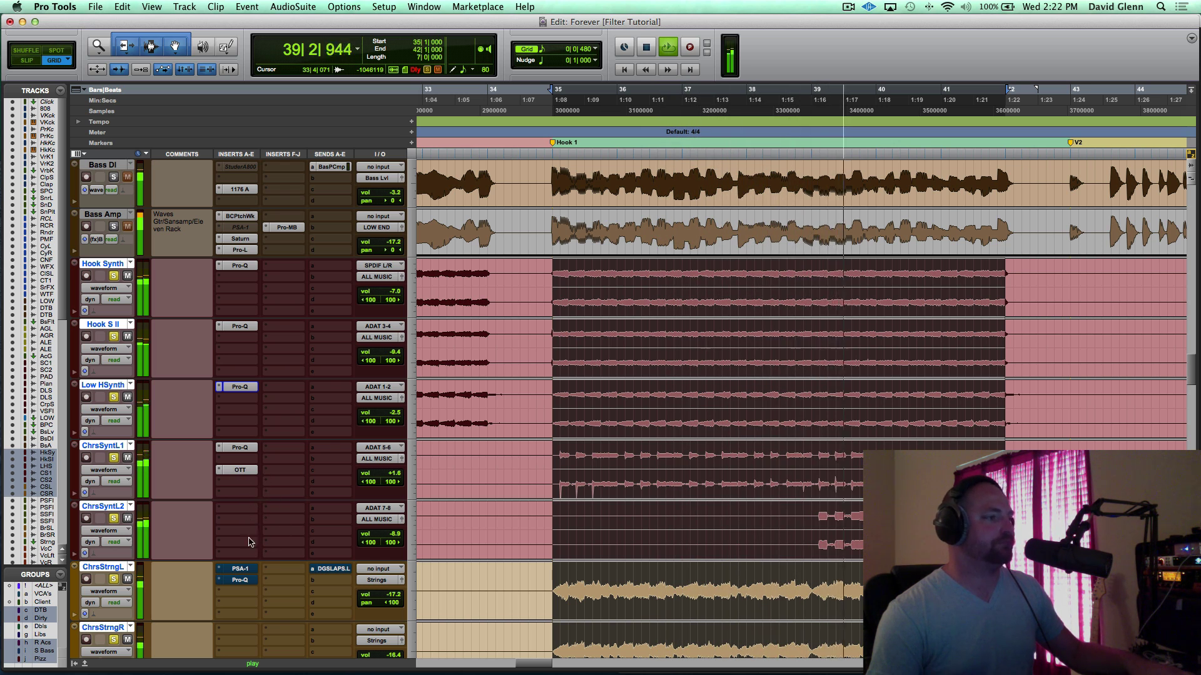
{"action": "left_click", "coordinate": [237, 569], "text": "super"}
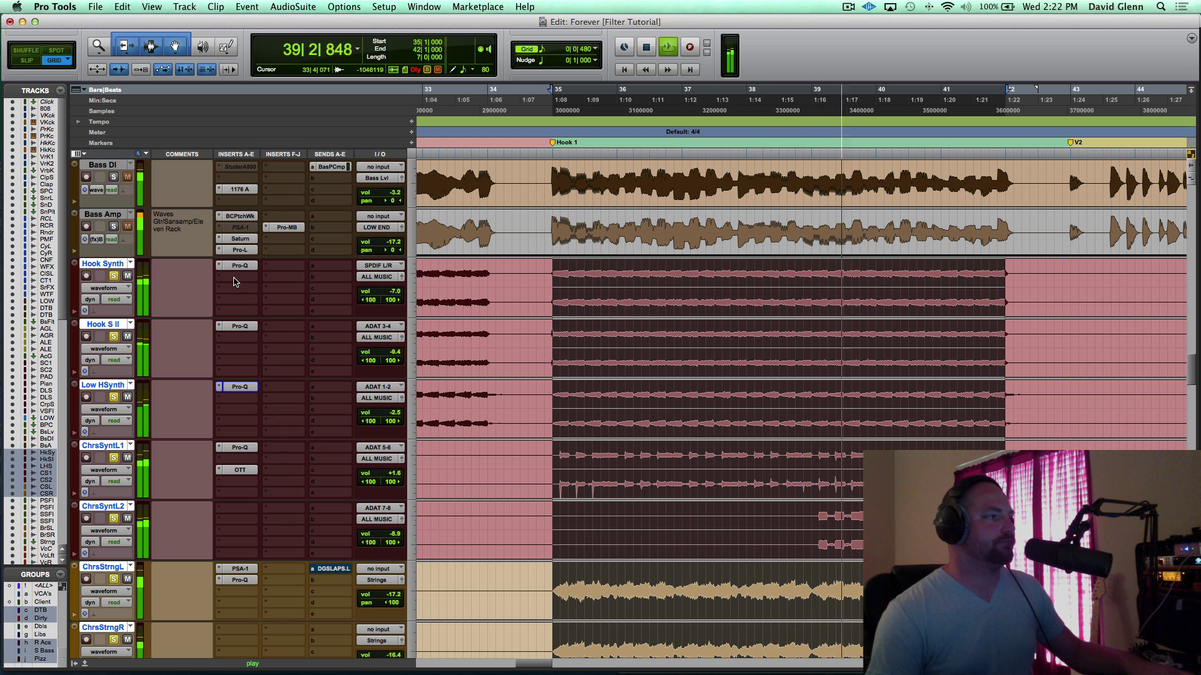
{"action": "key", "text": "space"}
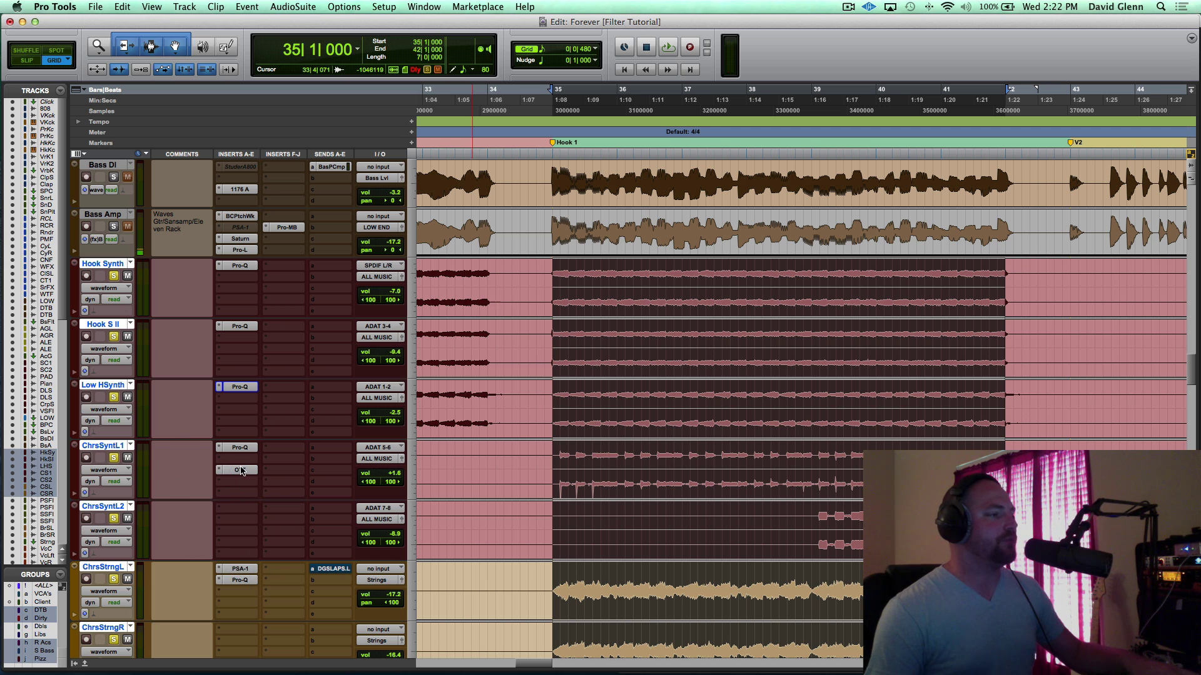
{"action": "left_click", "coordinate": [240, 470]}
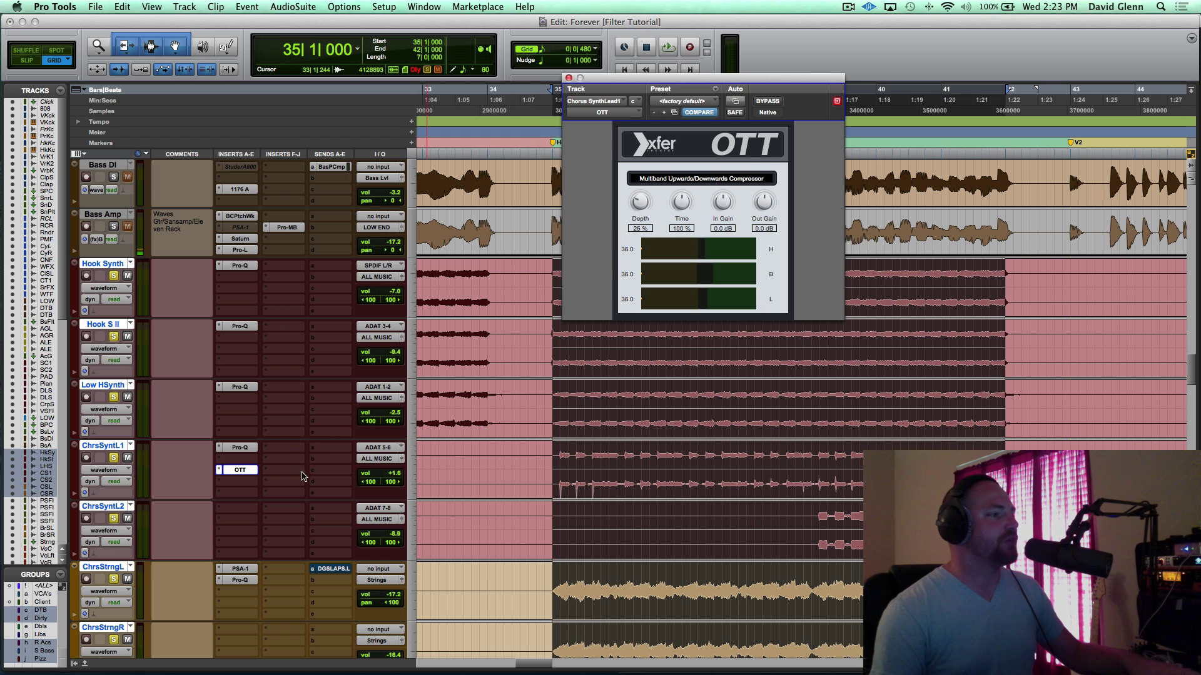
{"action": "left_click", "coordinate": [246, 472]}
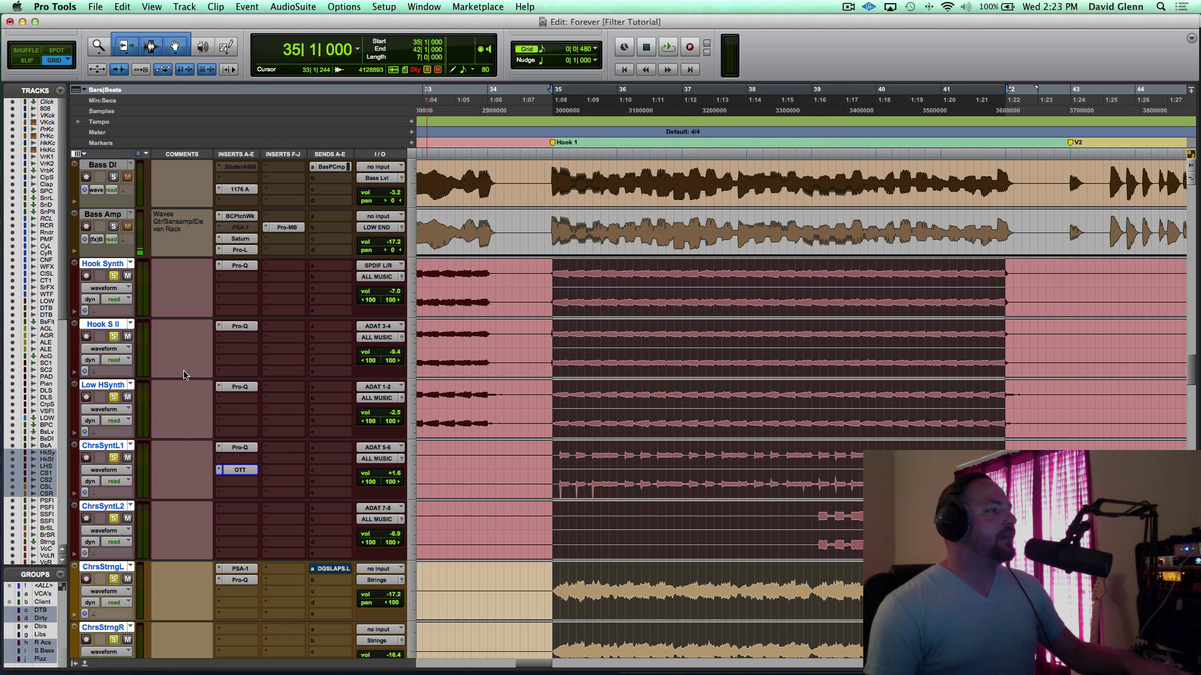
Step: Play with the Pro-Q, OTT and ChrsStrngL Pro-Q inserts bypassed, then re-enable them
{"action": "left_click", "coordinate": [241, 266]}
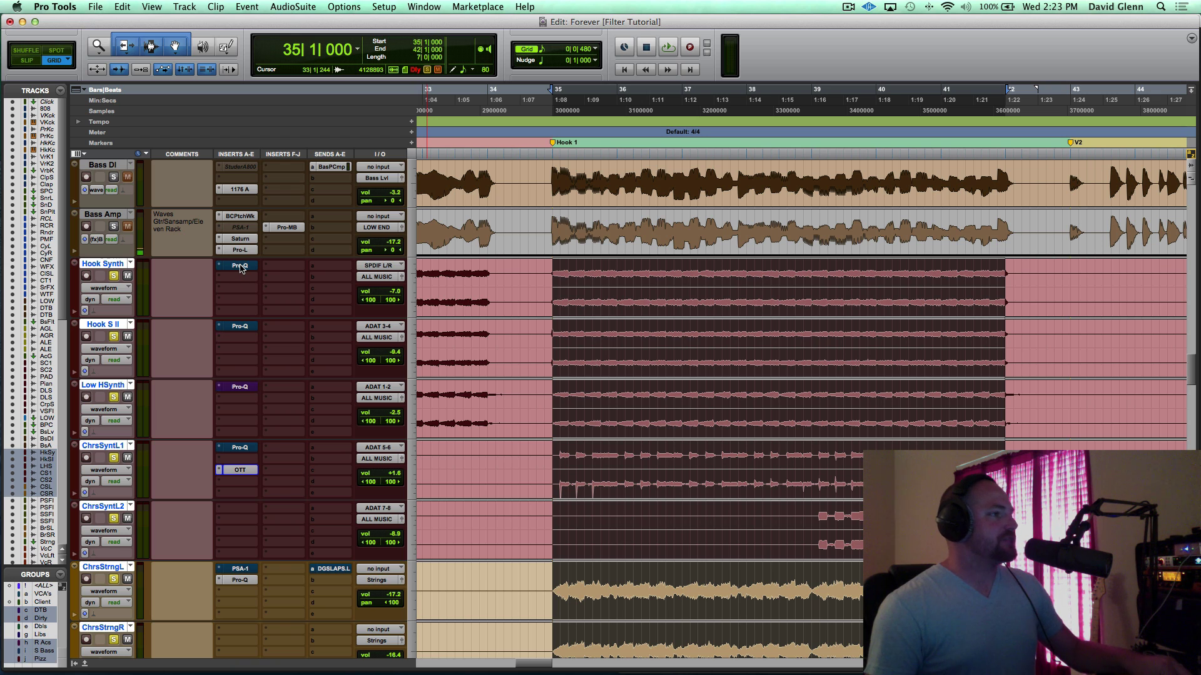
{"action": "left_click", "coordinate": [248, 472]}
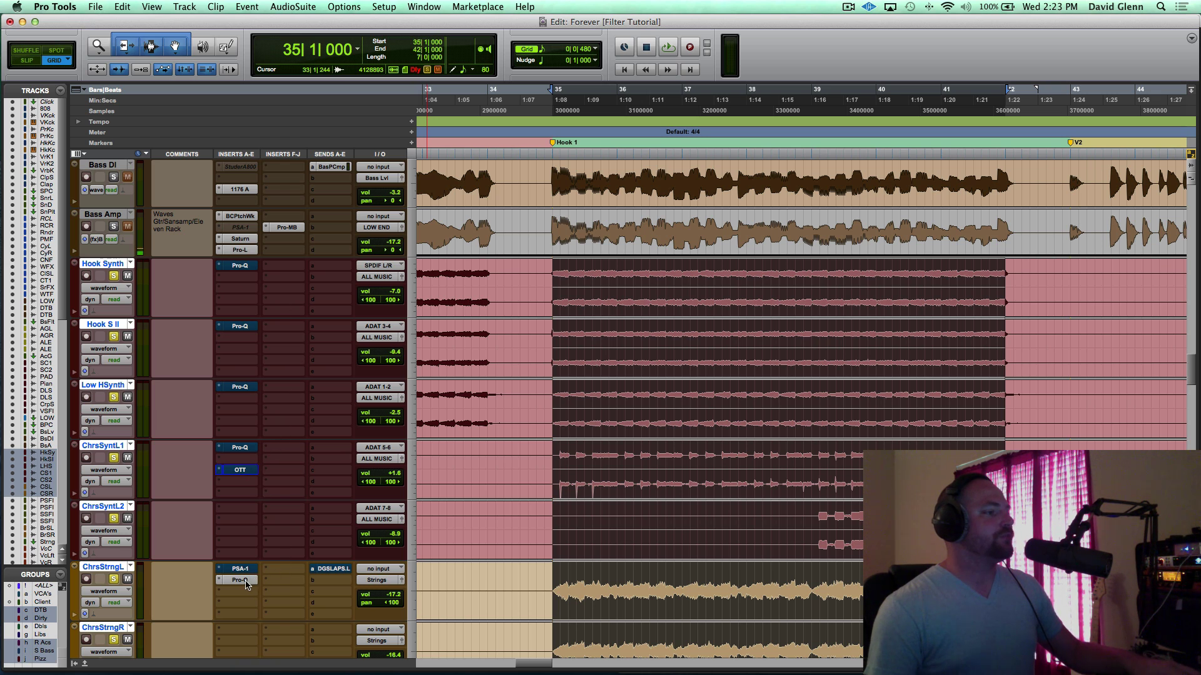
{"action": "left_click", "coordinate": [246, 582]}
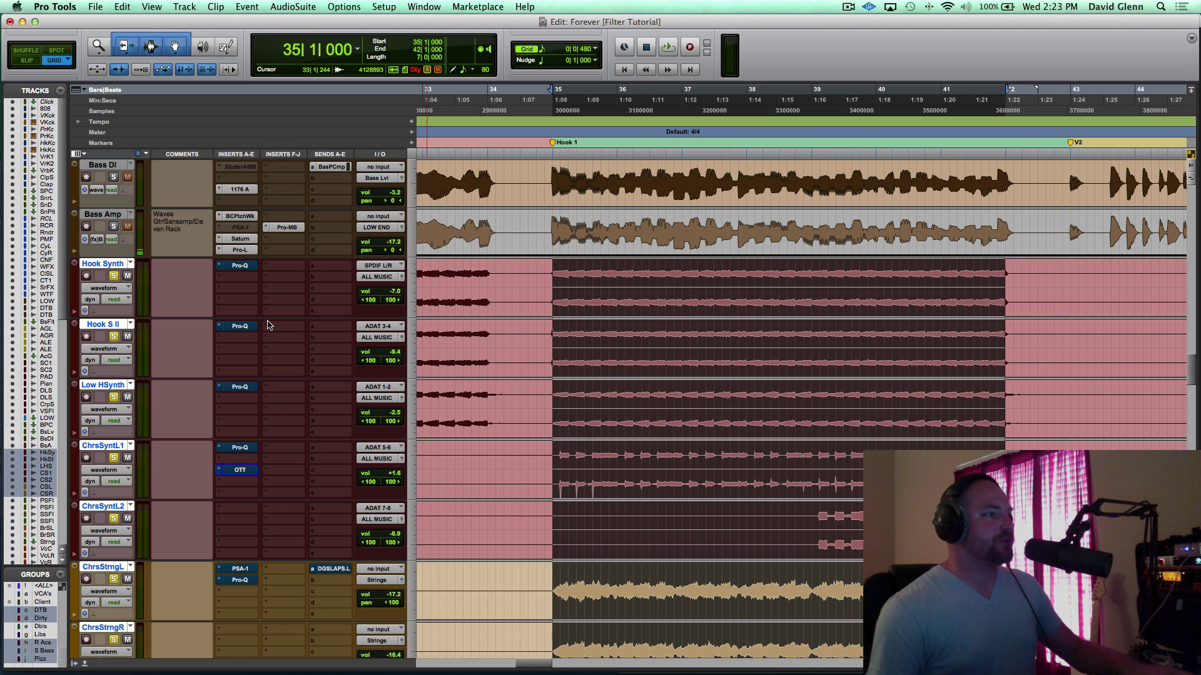
{"action": "key", "text": "space"}
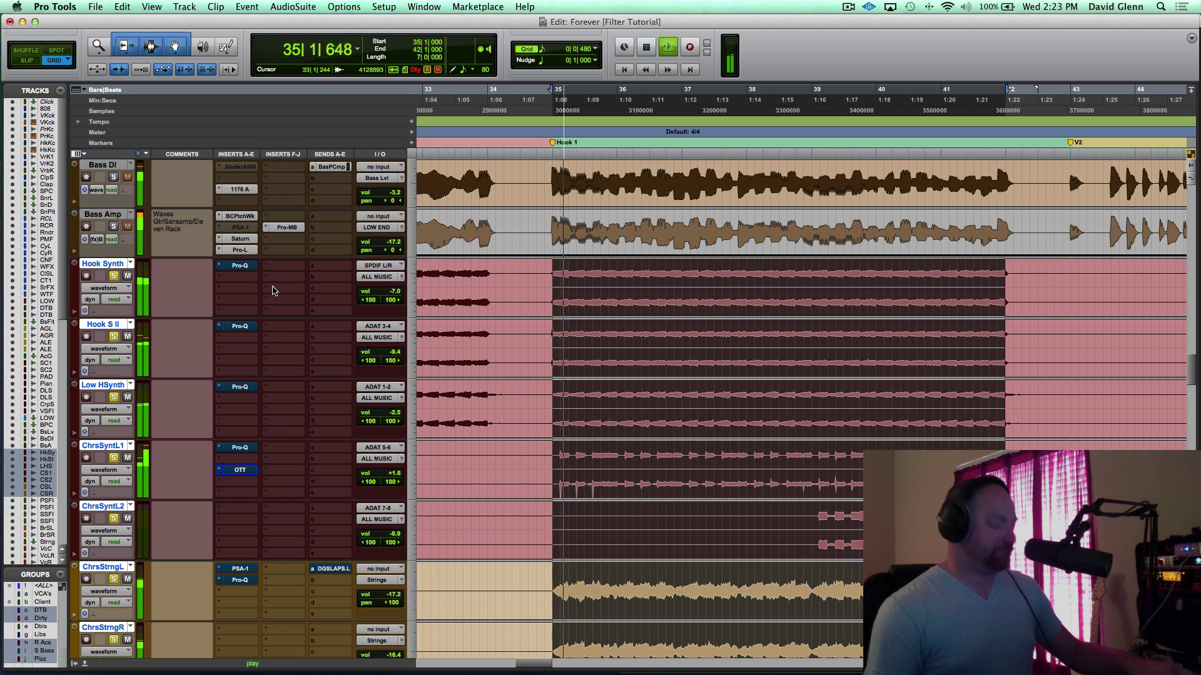
{"action": "left_click", "coordinate": [240, 267], "text": "alt+super"}
{"action": "left_click", "coordinate": [239, 470], "text": "super"}
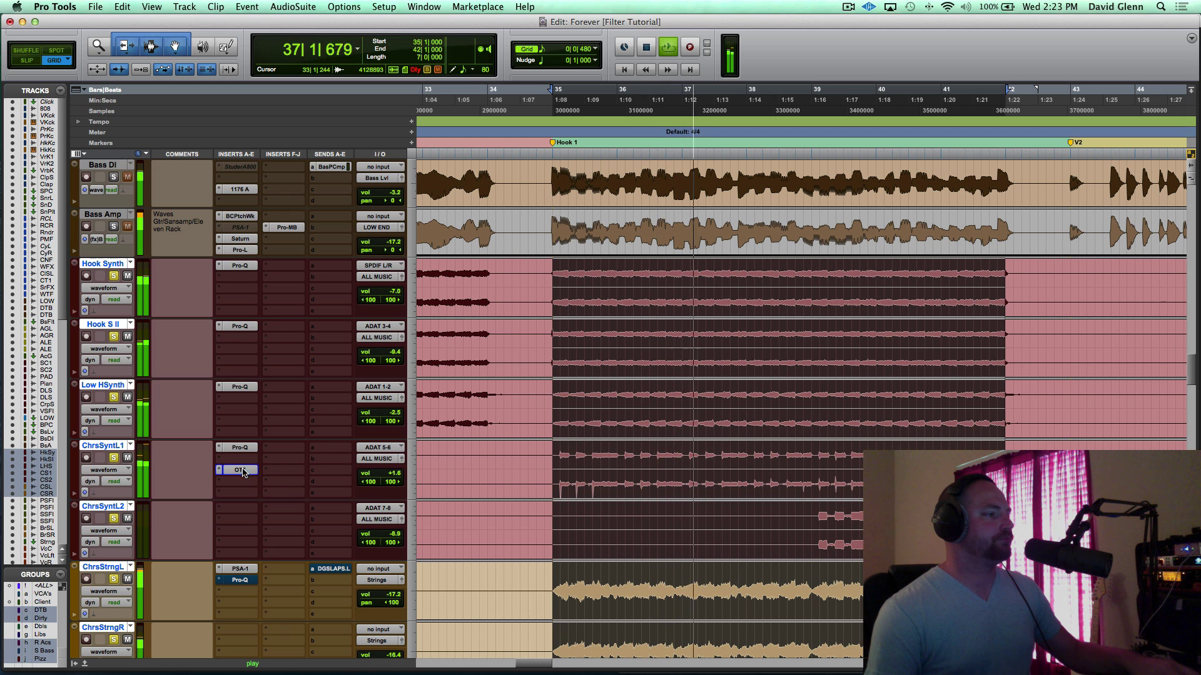
{"action": "left_click", "coordinate": [239, 580], "text": "super"}
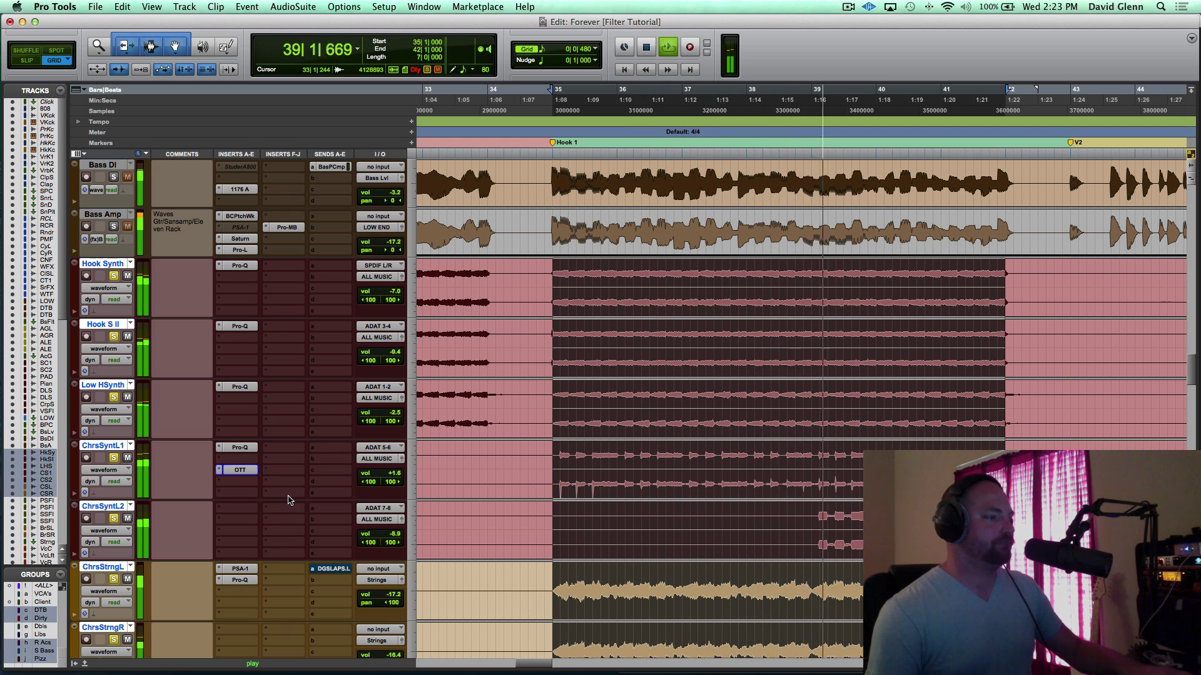
Step: Stop playback, check the ChrsStrngL Pro-Q, then display Hook Synth's Pro-Q with its ~100 Hz high-pass
{"action": "key", "text": "space"}
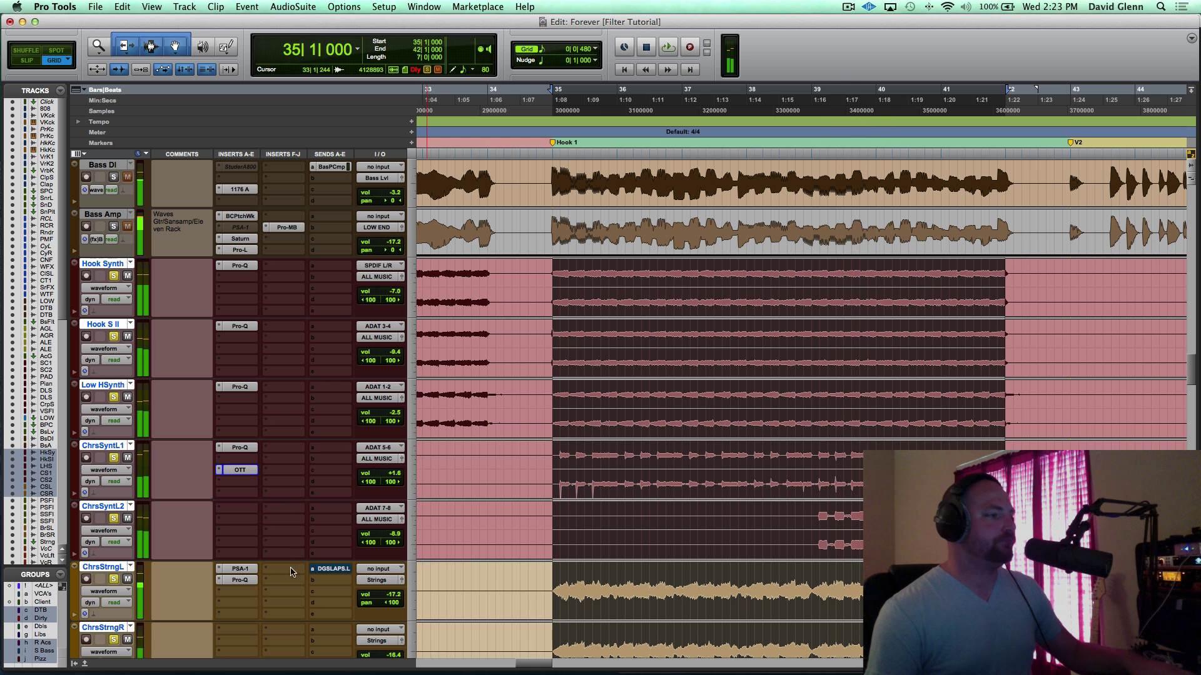
{"action": "left_click", "coordinate": [241, 581]}
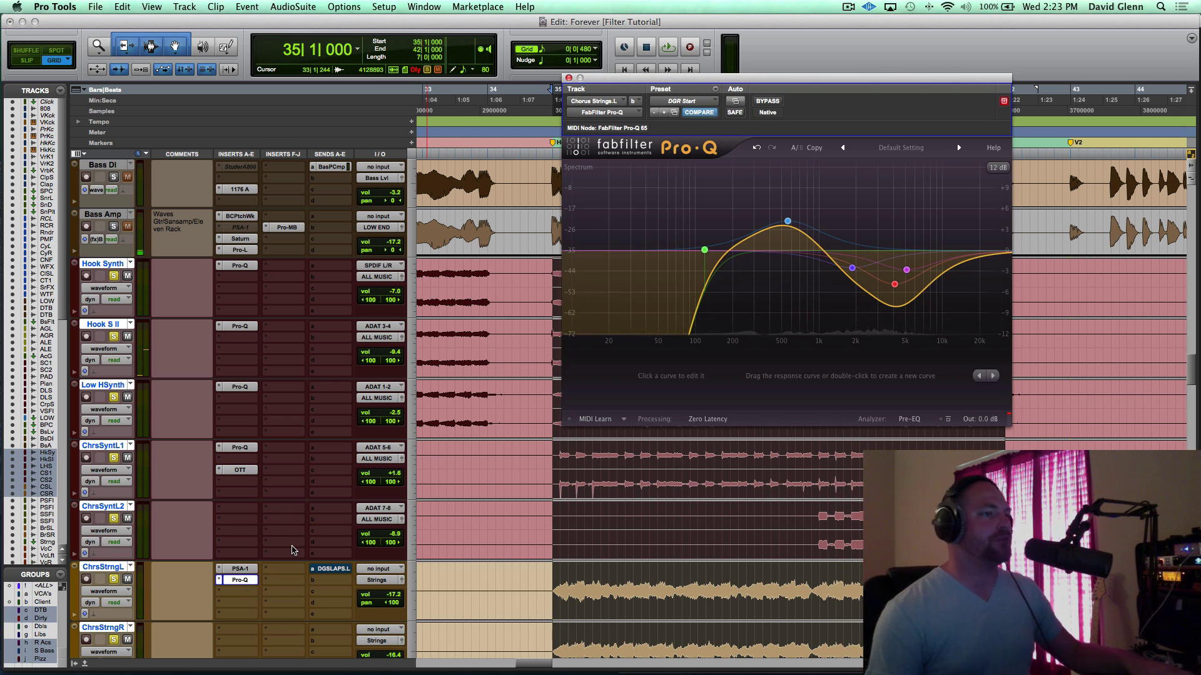
{"action": "left_click", "coordinate": [292, 550]}
{"action": "key", "text": "Escape"}
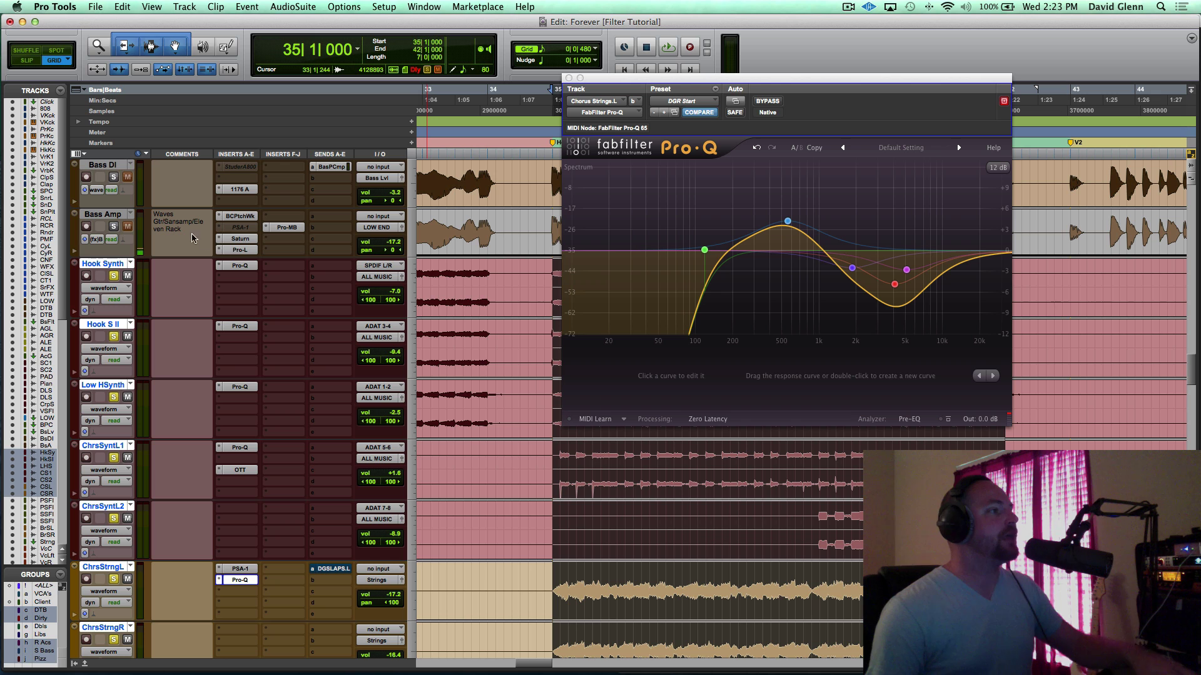
{"action": "left_click", "coordinate": [239, 267]}
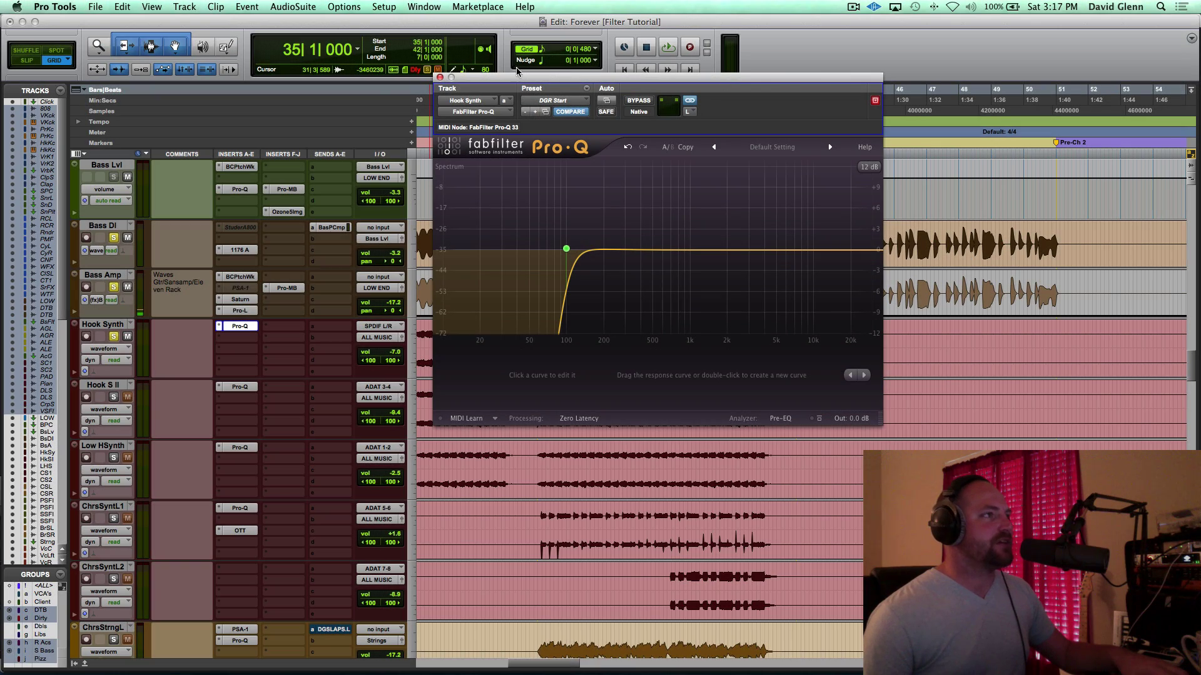
{"action": "left_click", "coordinate": [107, 329]}
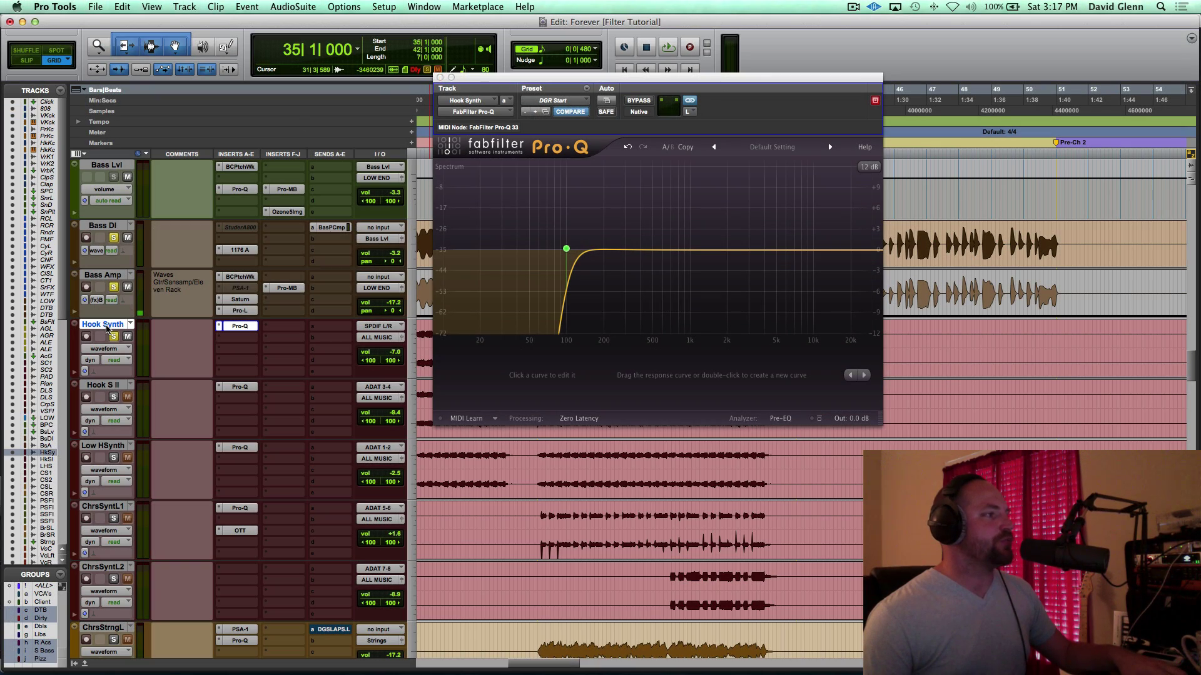
{"action": "left_click", "coordinate": [237, 328], "text": "super"}
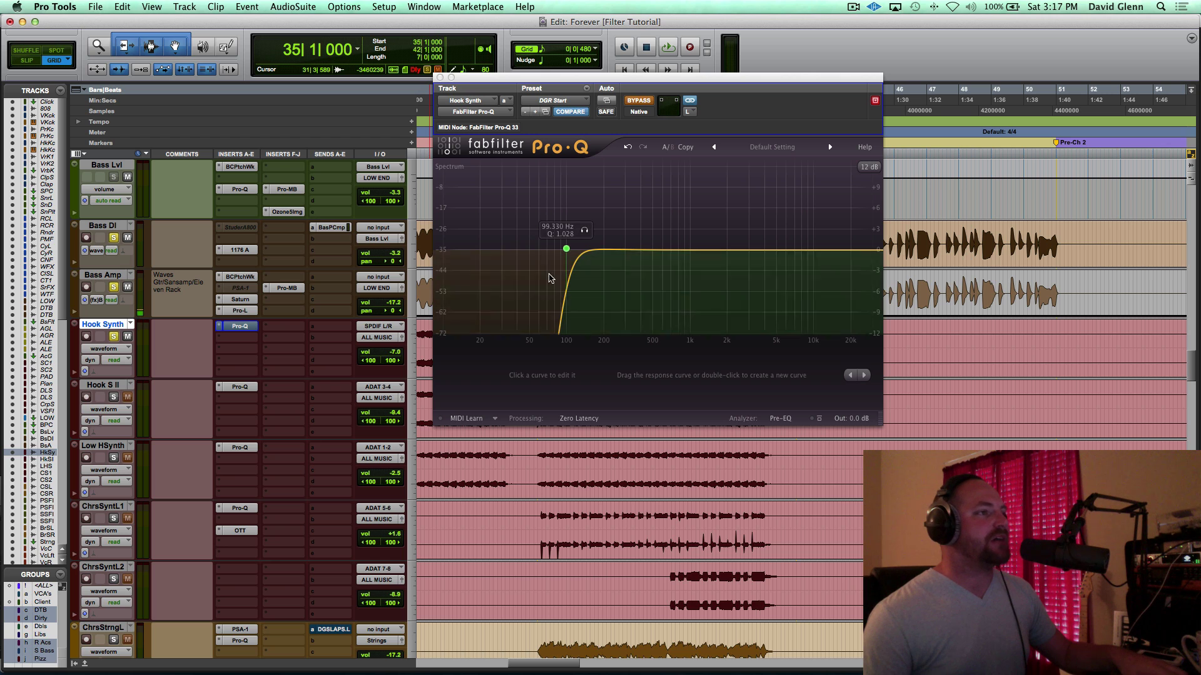
{"action": "left_click", "coordinate": [103, 330]}
{"action": "left_click", "coordinate": [103, 330]}
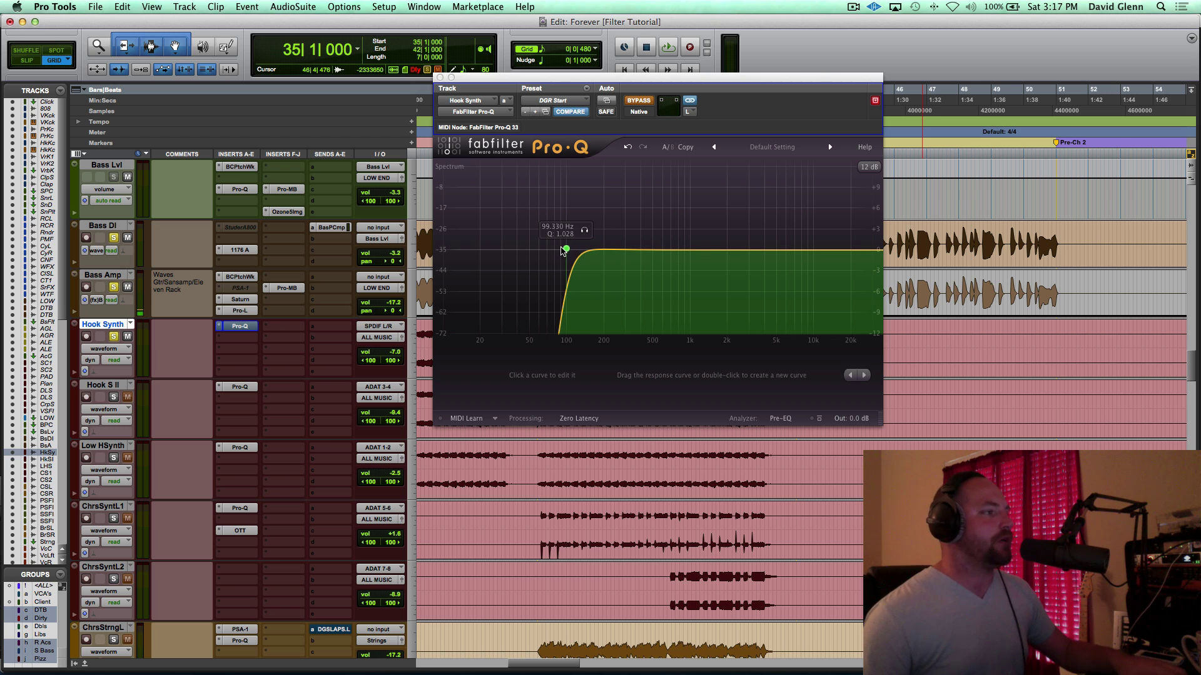
{"action": "key", "text": "space"}
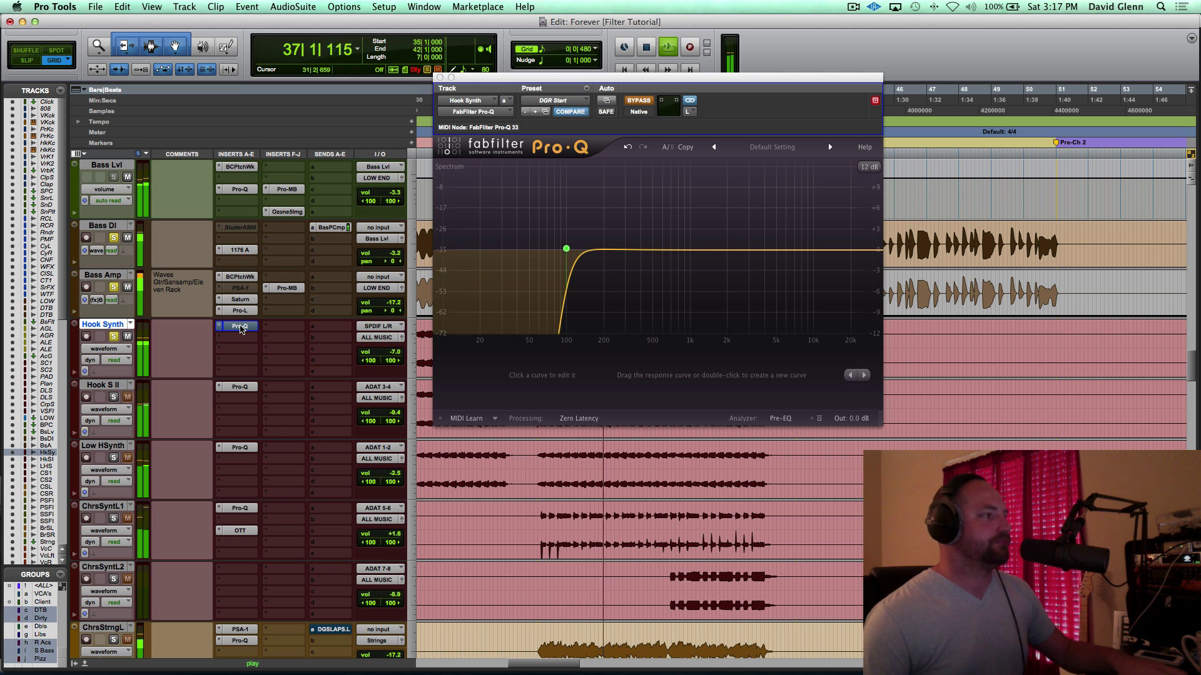
{"action": "left_click", "coordinate": [242, 326], "text": "super"}
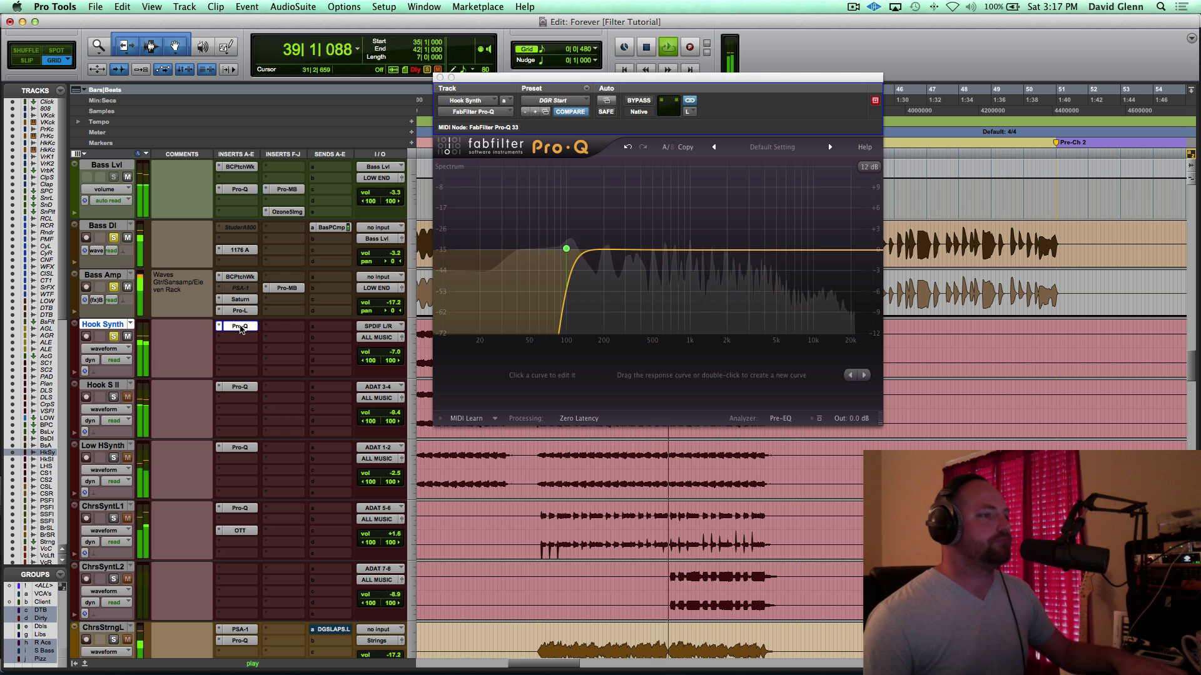
{"action": "key", "text": "space"}
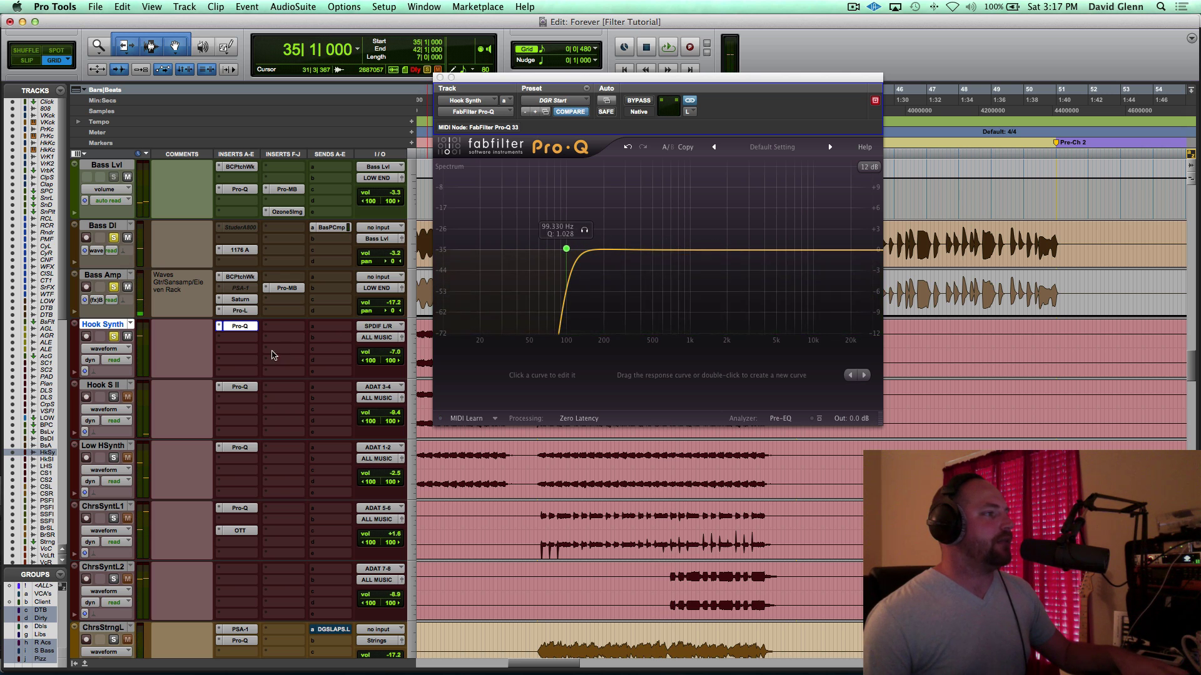
Step: Solo Hook S II and set a -6 dB bell near 97 Hz in its Pro-Q
{"action": "left_click", "coordinate": [113, 398]}
{"action": "left_click", "coordinate": [238, 387]}
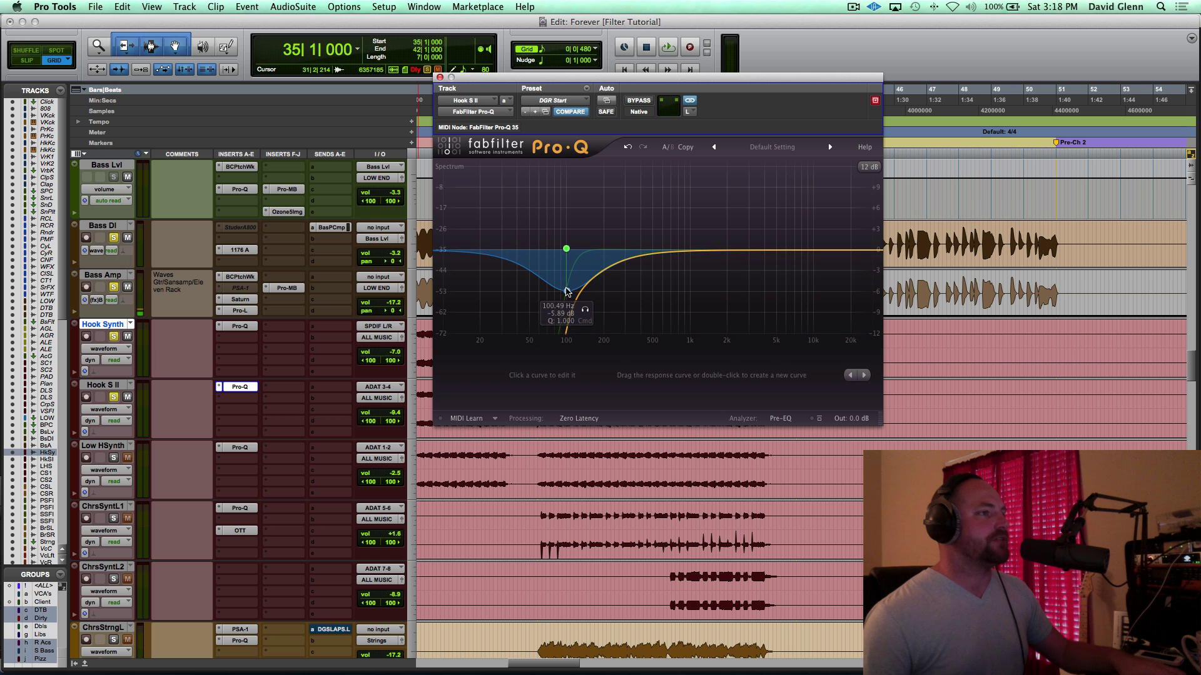
{"action": "mouse_move", "coordinate": [567, 292]}
{"action": "left_mouse_down"}
{"action": "mouse_move", "coordinate": [565, 237]}
{"action": "mouse_move", "coordinate": [564, 296]}
{"action": "left_mouse_up"}
Step: Compare Hook S II with its Pro-Q bypassed and re-enabled during playback
{"action": "left_click", "coordinate": [233, 387], "text": "super"}
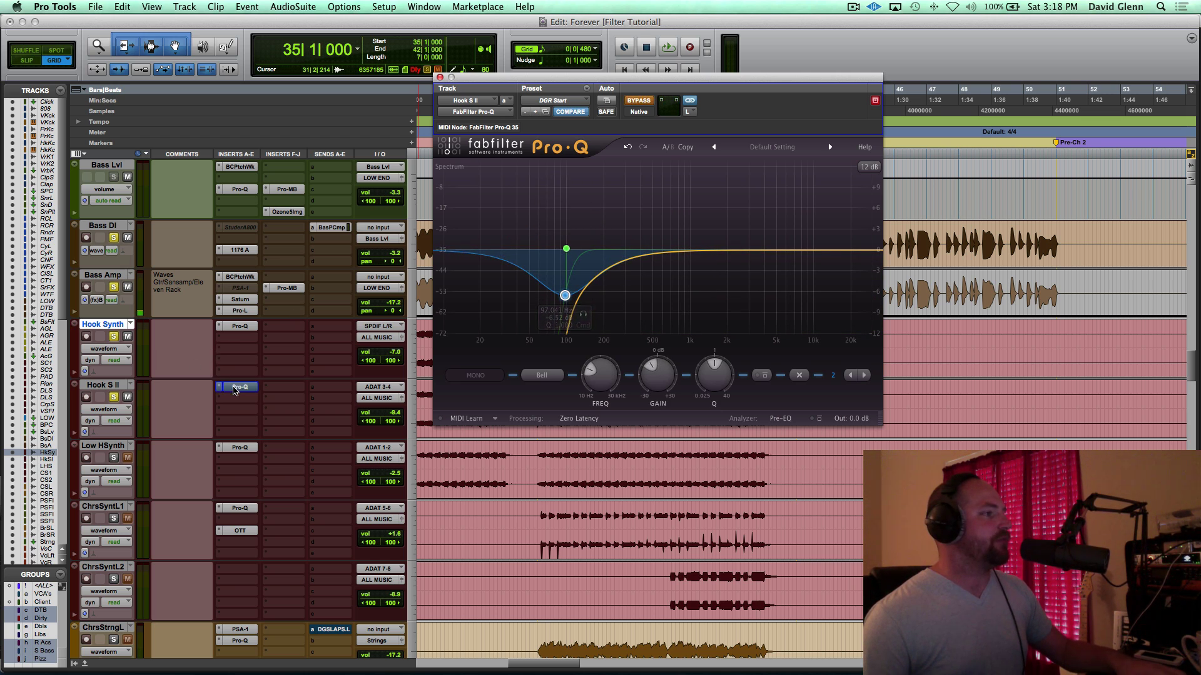
{"action": "key", "text": "space"}
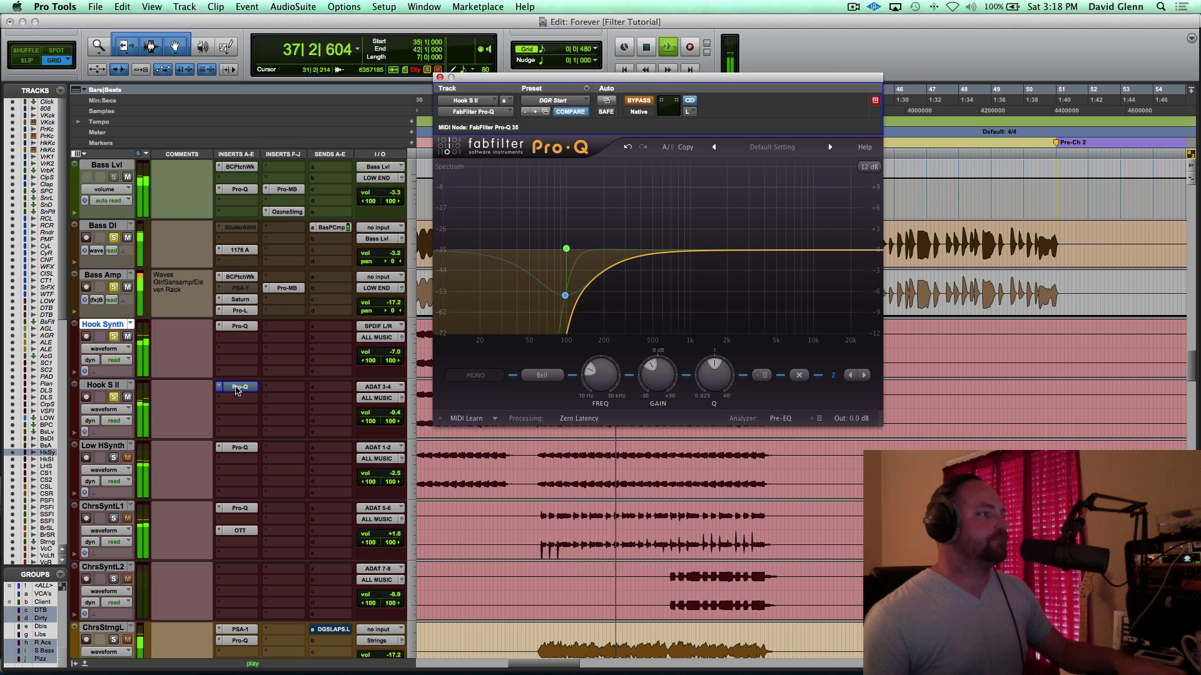
{"action": "left_click", "coordinate": [236, 387], "text": "super"}
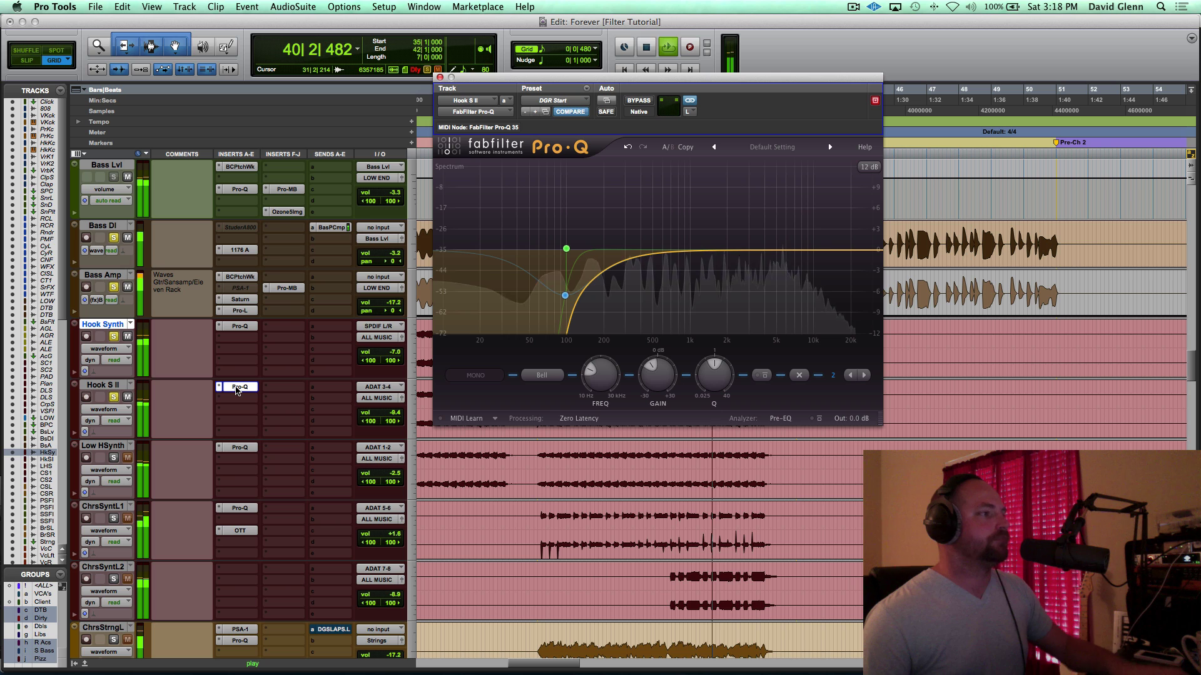
{"action": "key", "text": "space"}
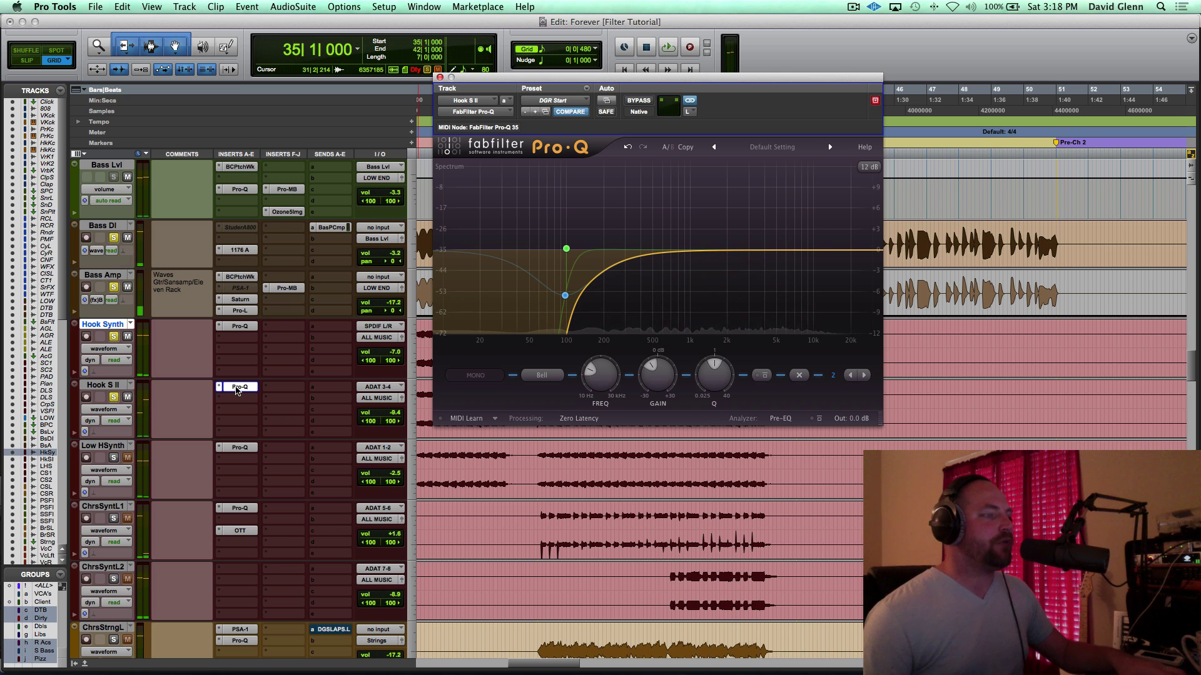
{"action": "mouse_move", "coordinate": [564, 266]}
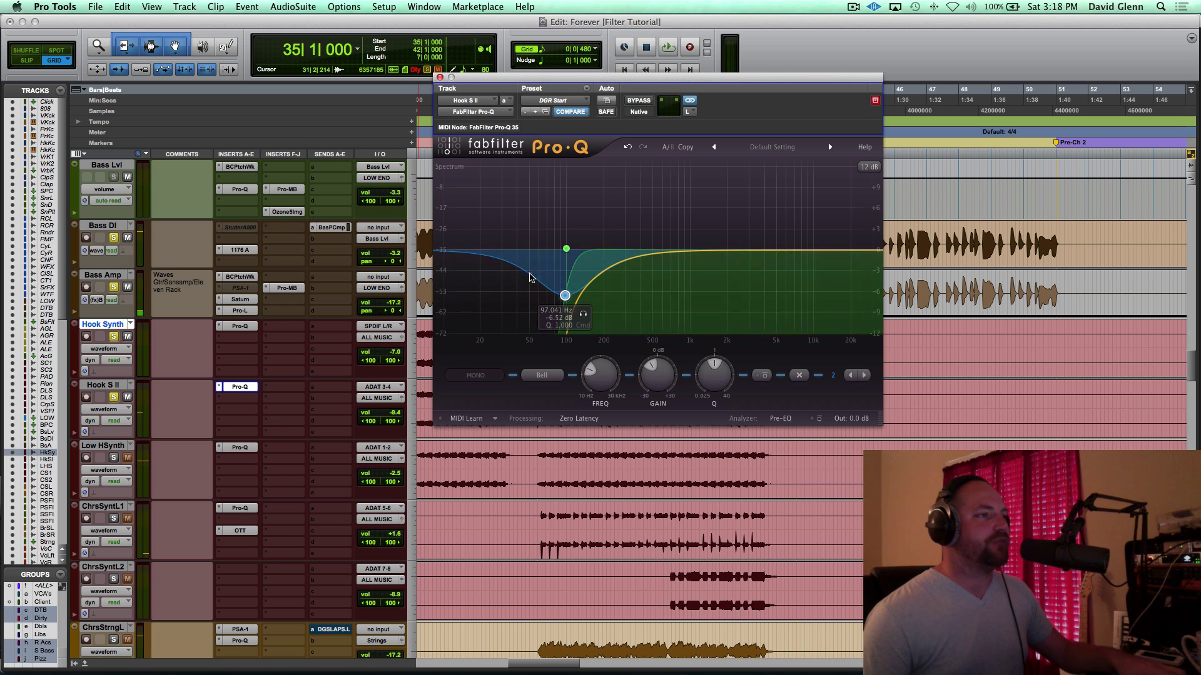
{"action": "mouse_move", "coordinate": [540, 285]}
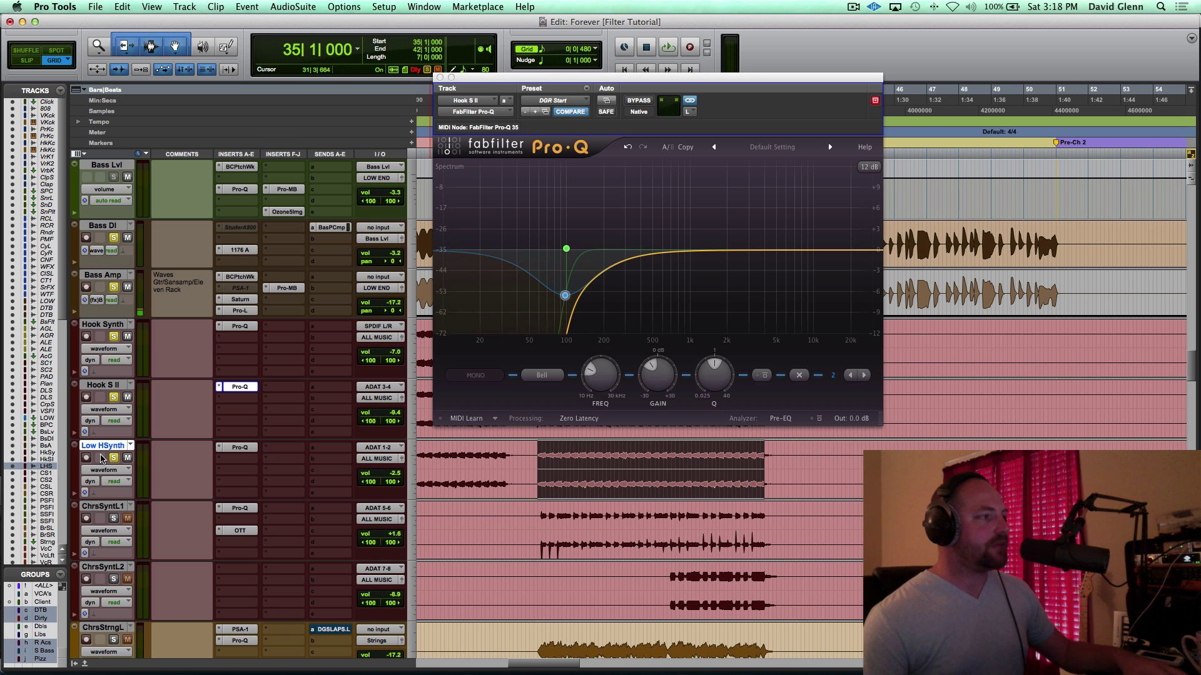
Step: Display Low HSynth's Pro-Q and compare it bypassed and active during playback
{"action": "left_click", "coordinate": [240, 449]}
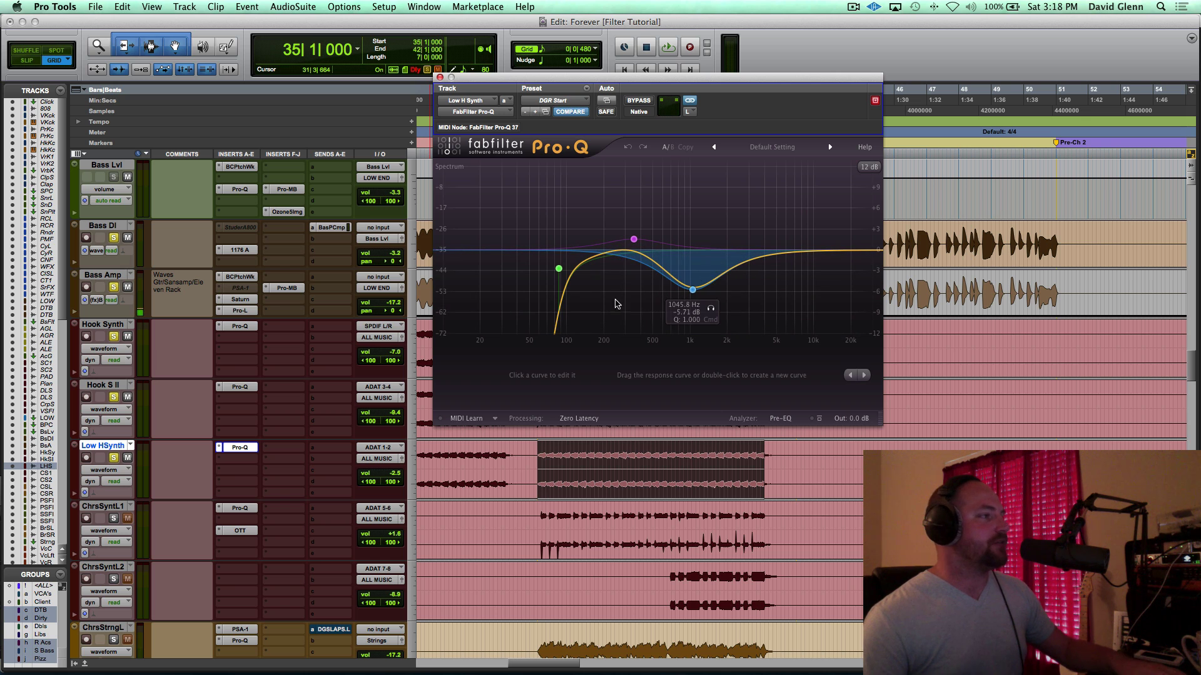
{"action": "left_click", "coordinate": [240, 449], "text": "super"}
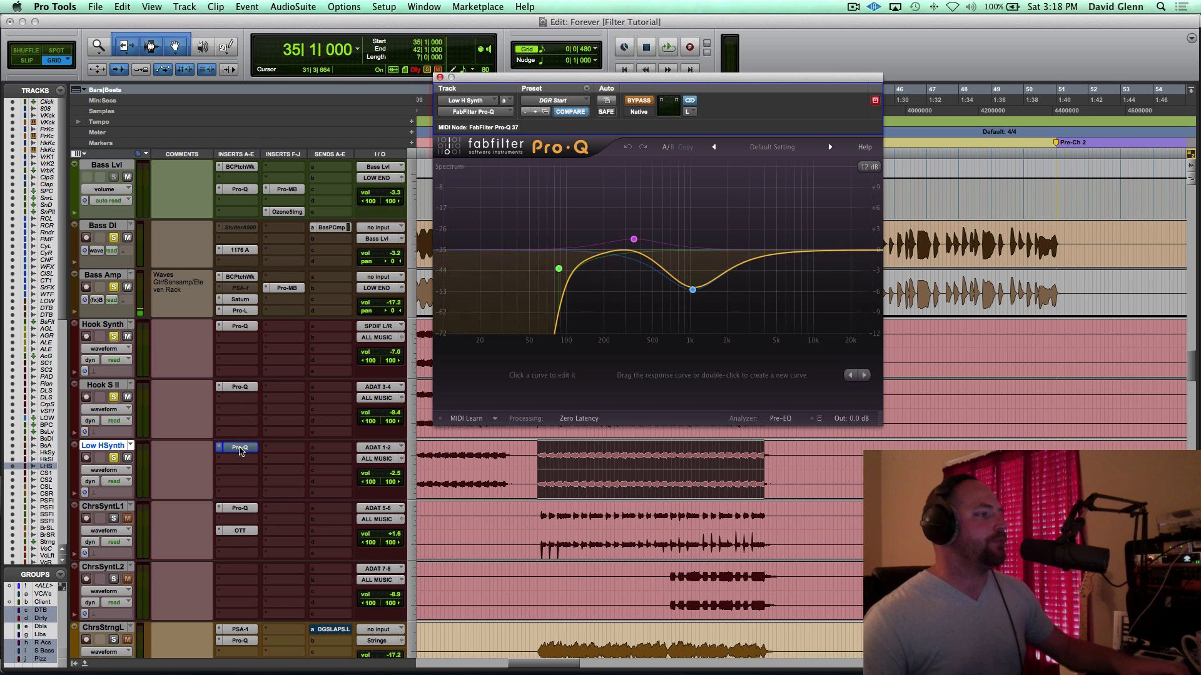
{"action": "key", "text": "space"}
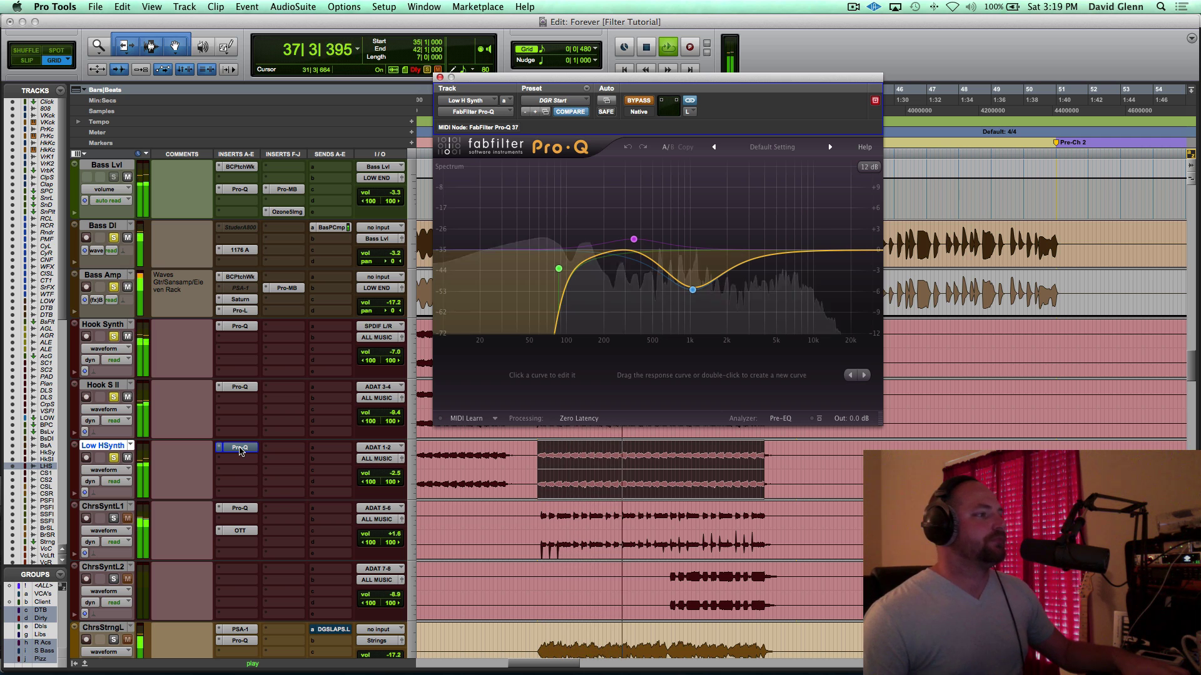
{"action": "left_click", "coordinate": [240, 449], "text": "super"}
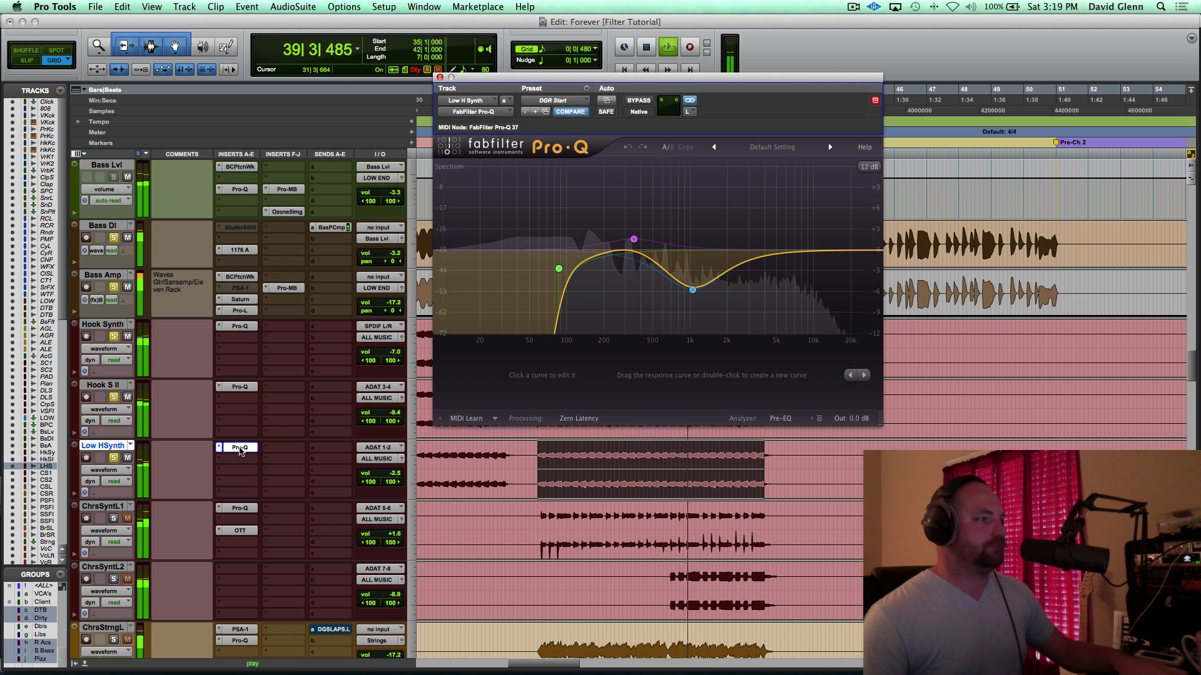
{"action": "left_click", "coordinate": [129, 458]}
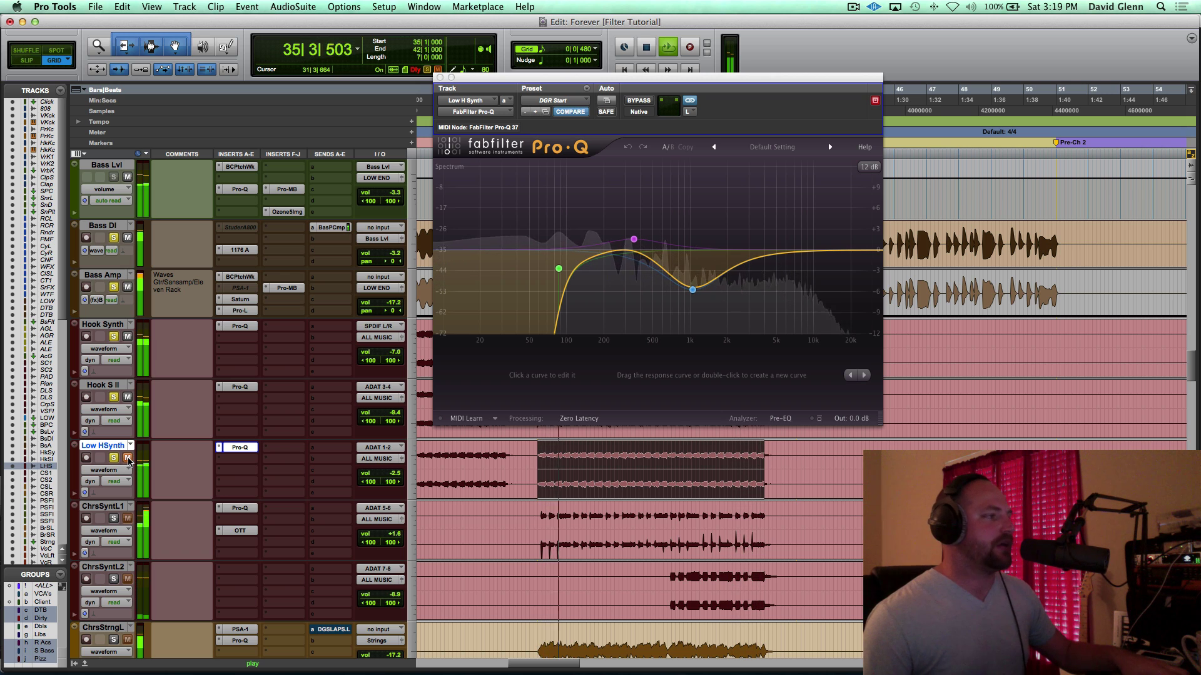
{"action": "left_click", "coordinate": [239, 447], "text": "super"}
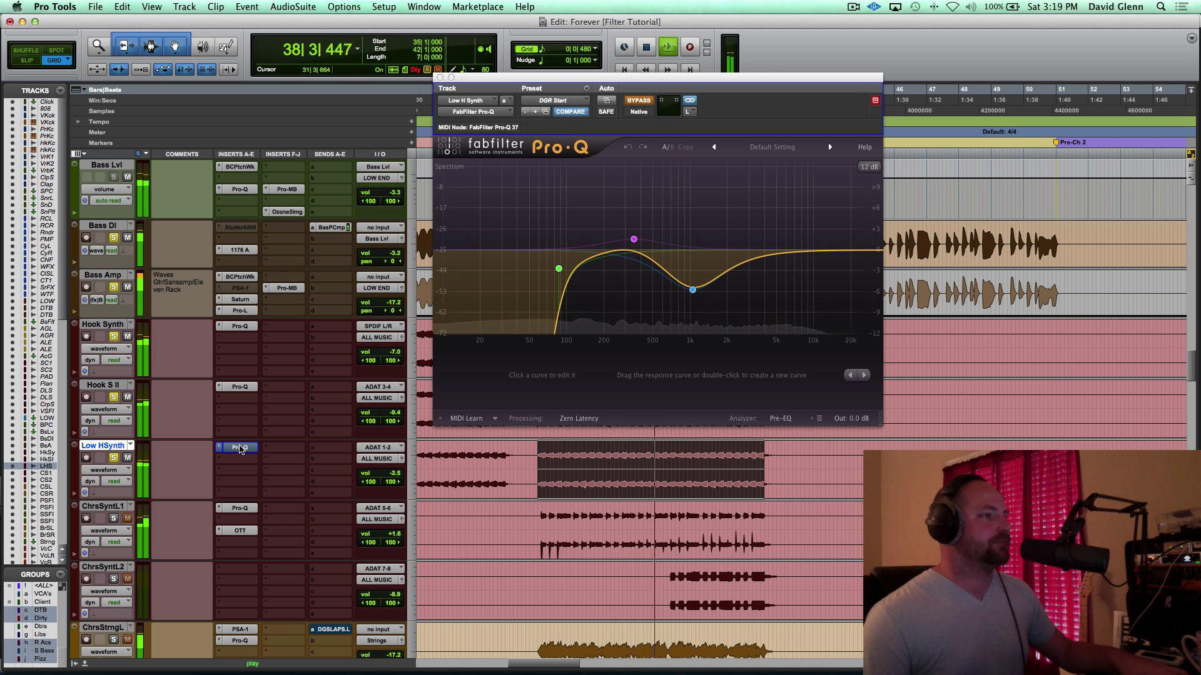
{"action": "left_click", "coordinate": [239, 448], "text": "super"}
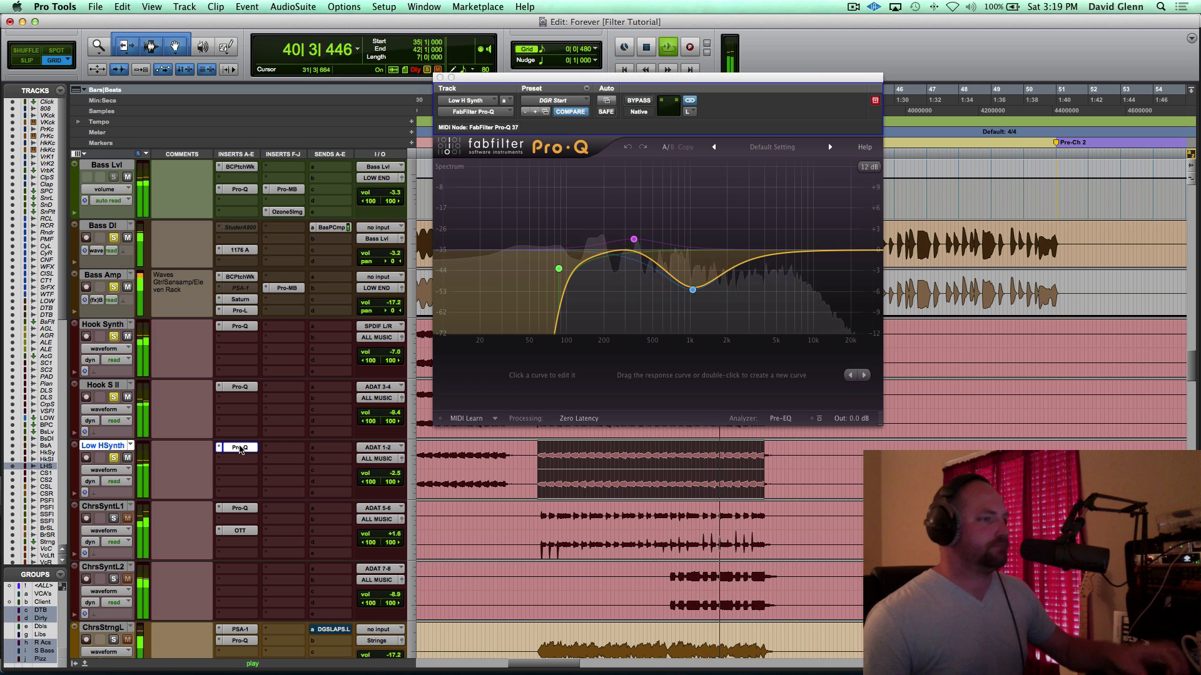
{"action": "key", "text": "space"}
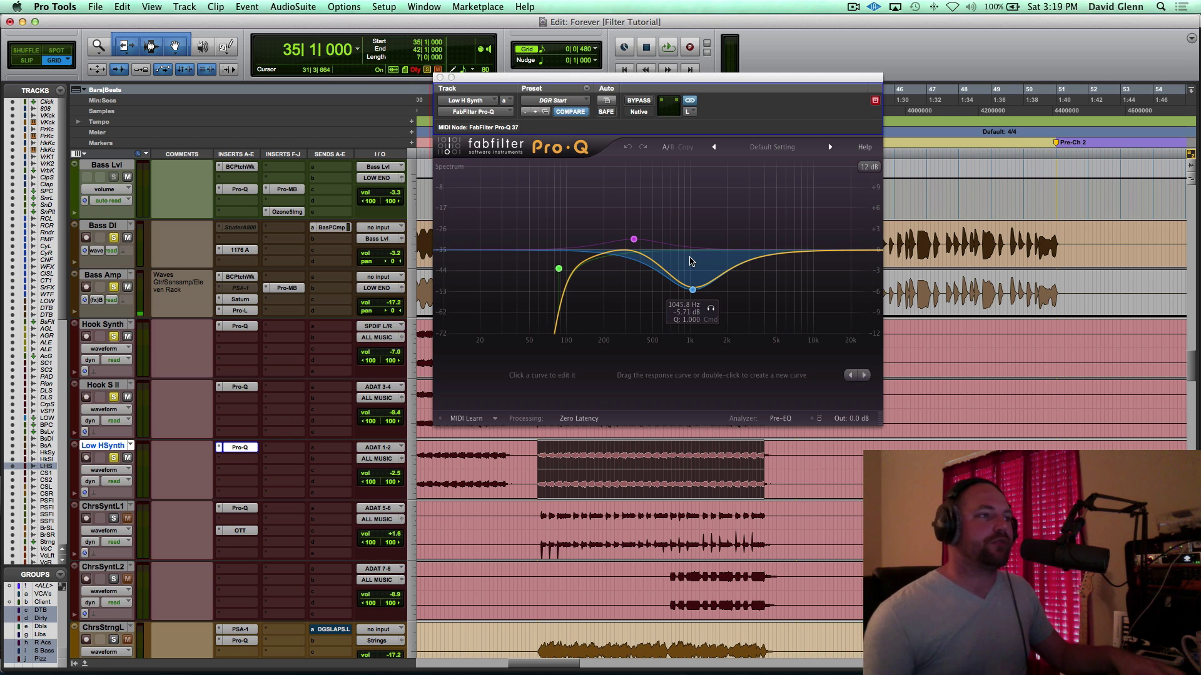
{"action": "double_click", "coordinate": [666, 258]}
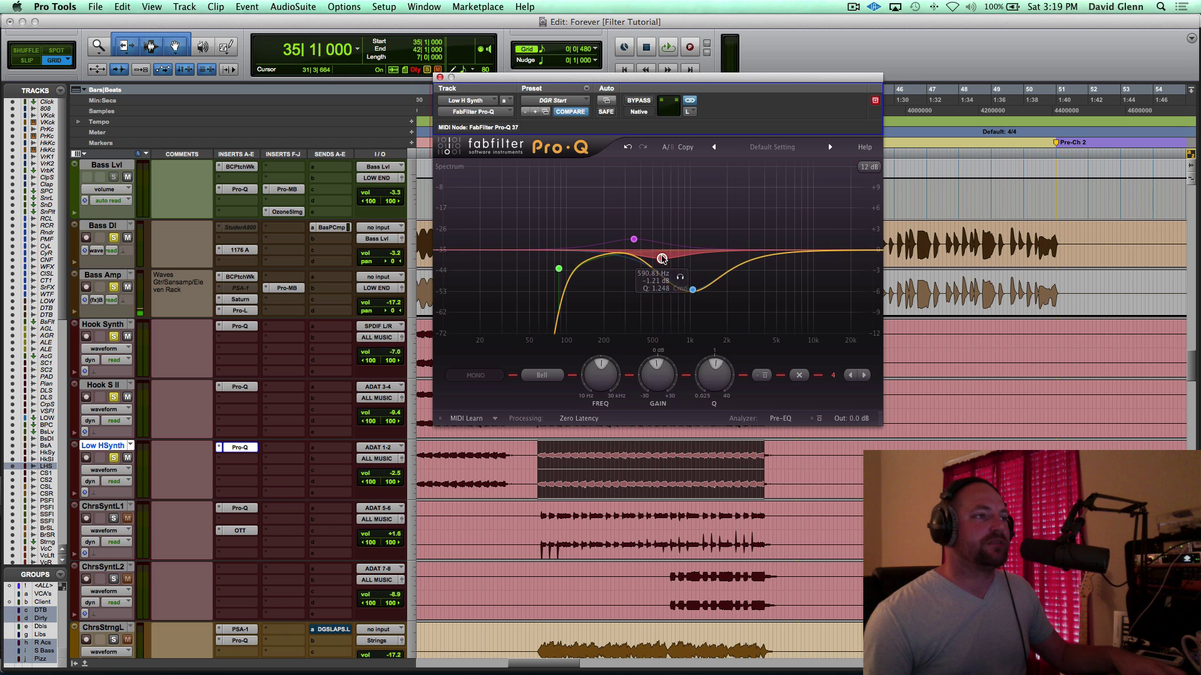
{"action": "left_click_drag", "start_coordinate": [666, 262], "coordinate": [666, 267]}
{"action": "double_click", "coordinate": [730, 262]}
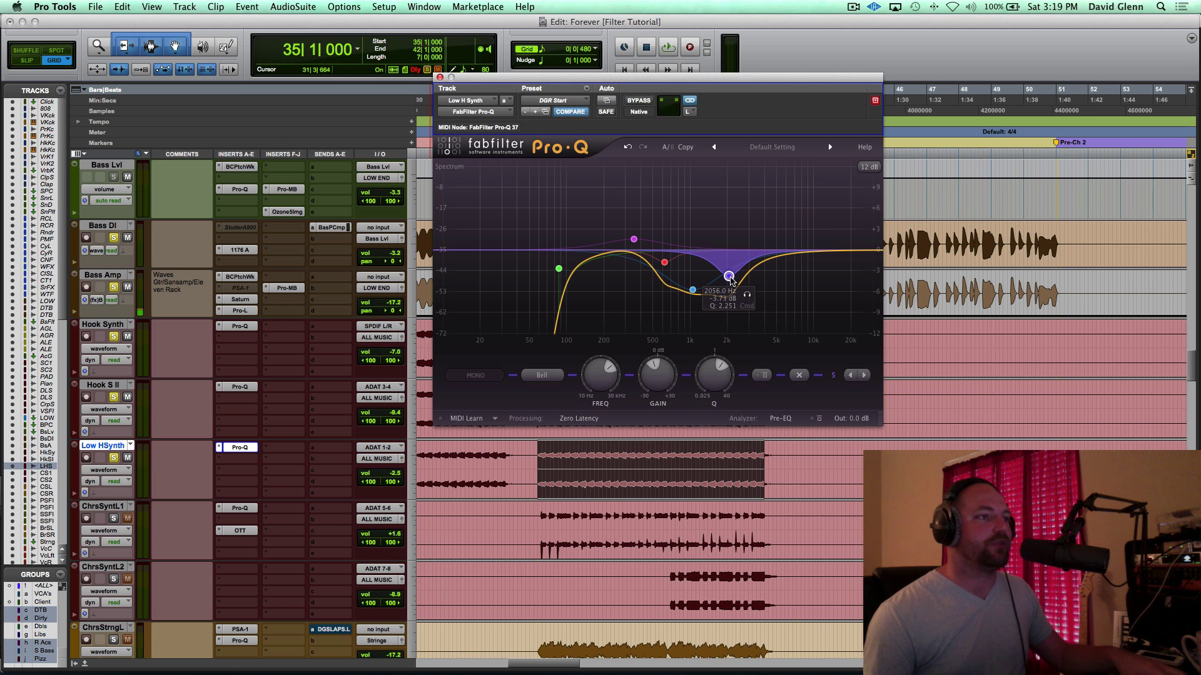
{"action": "right_click", "coordinate": [729, 277]}
{"action": "left_click", "coordinate": [747, 320]}
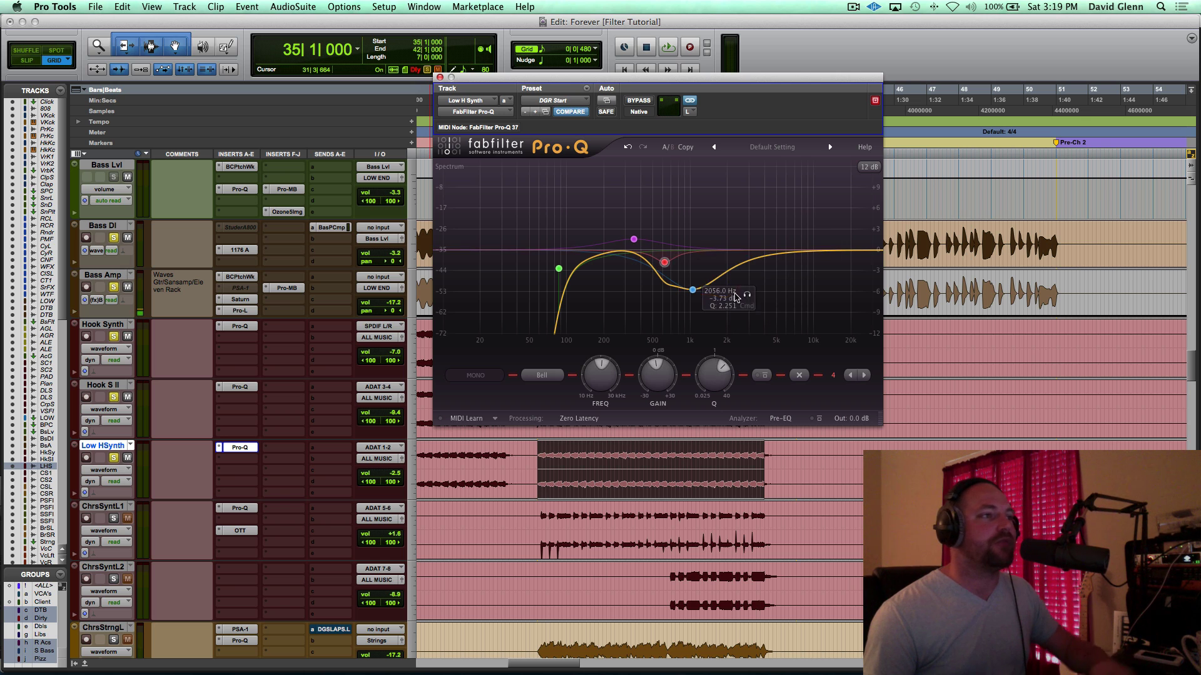
{"action": "right_click", "coordinate": [664, 262]}
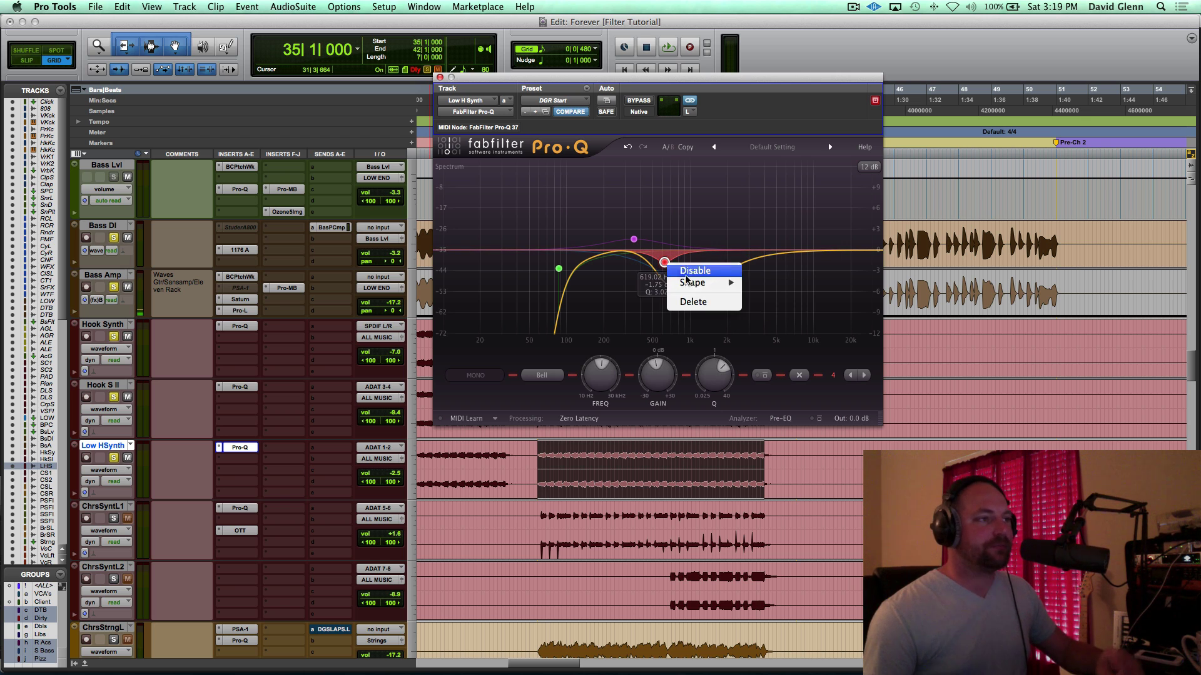
{"action": "left_click", "coordinate": [684, 304]}
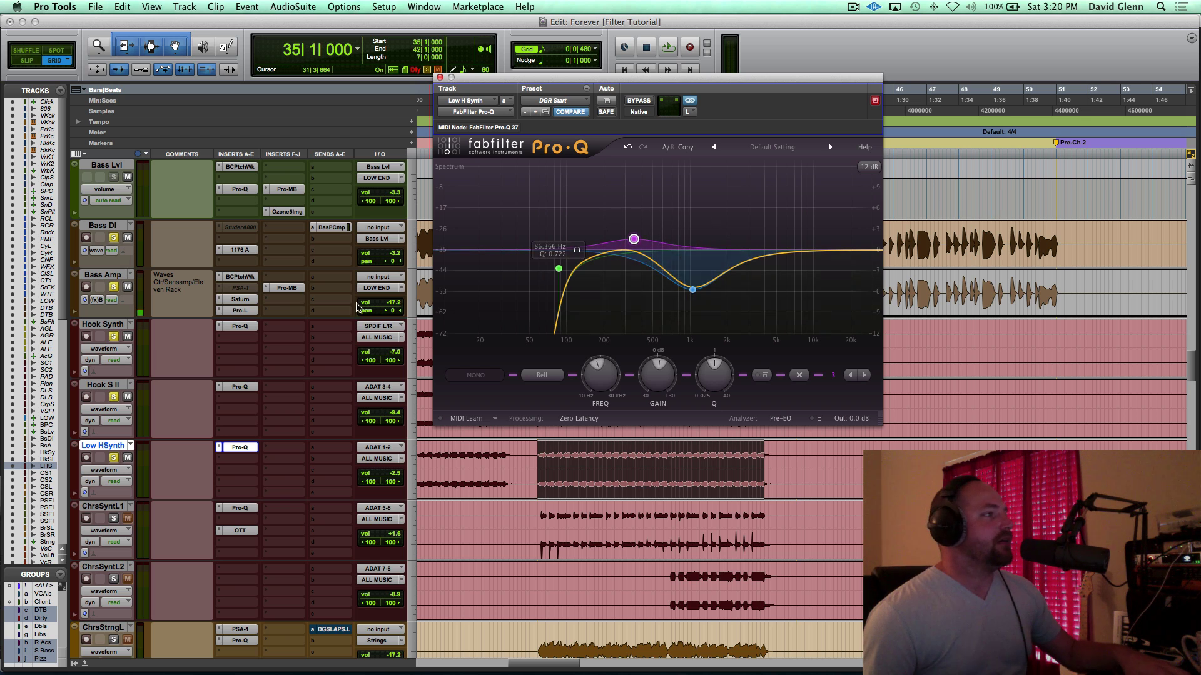
{"action": "left_click", "coordinate": [109, 325]}
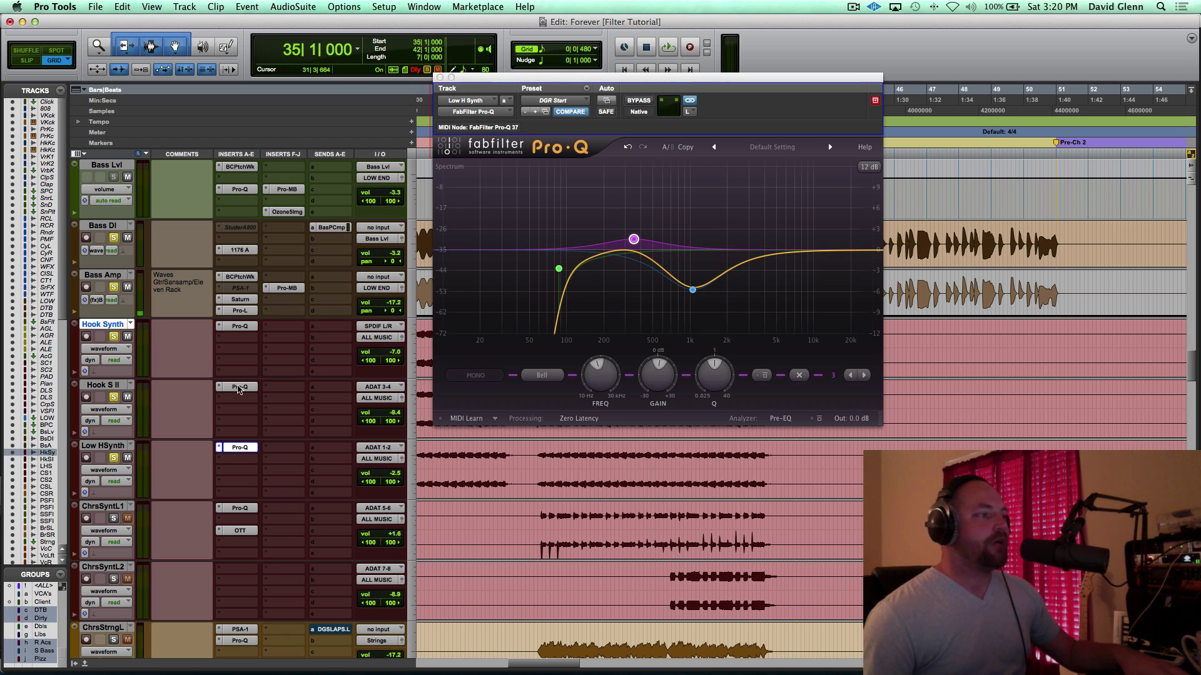
{"action": "left_click", "coordinate": [100, 448]}
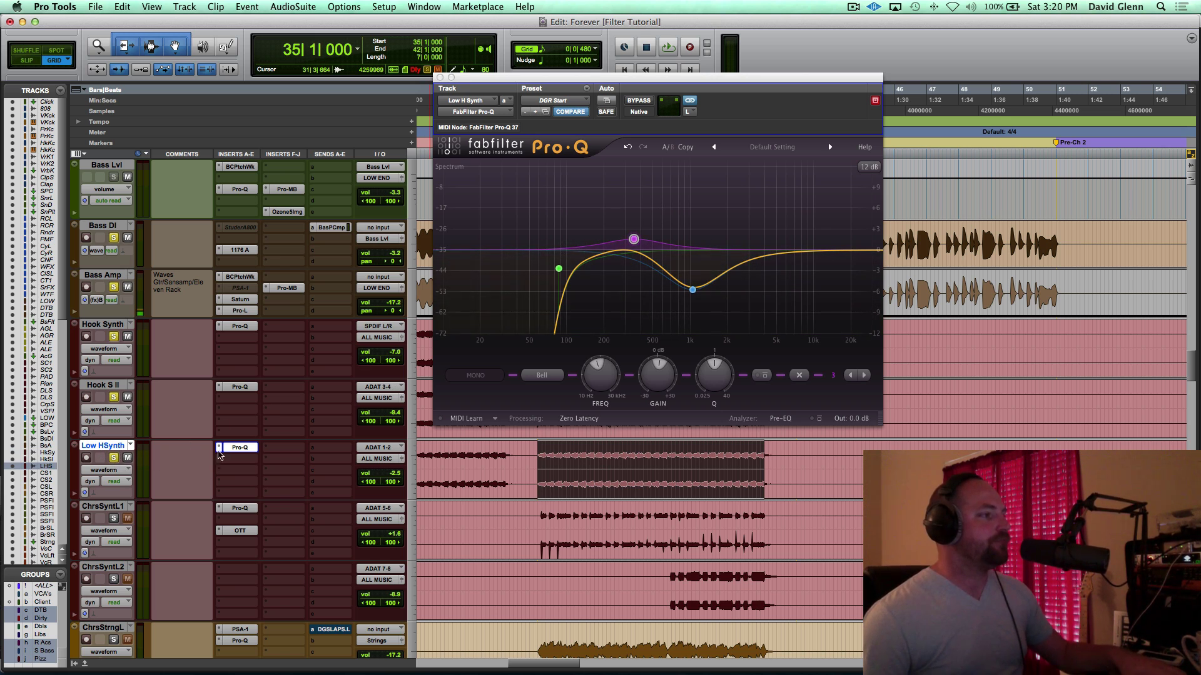
Step: Select ChrsSyntL1 and add a small boost band near 1148 Hz in its Pro-Q
{"action": "left_click", "coordinate": [99, 507]}
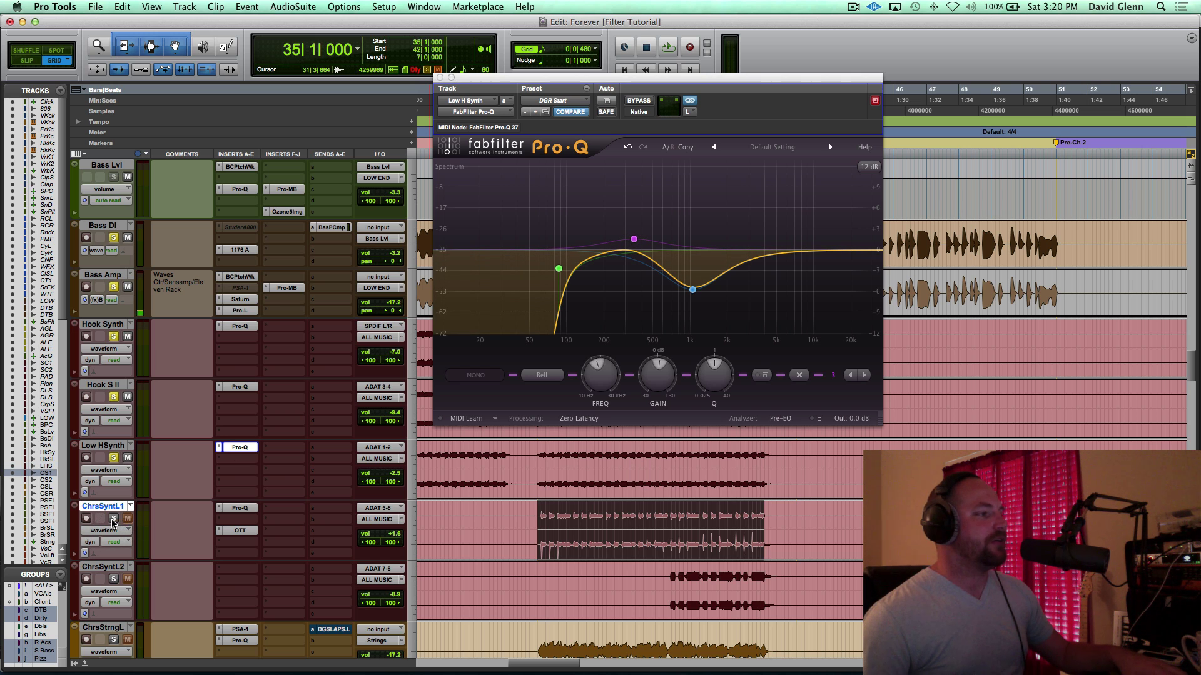
{"action": "left_click", "coordinate": [246, 509]}
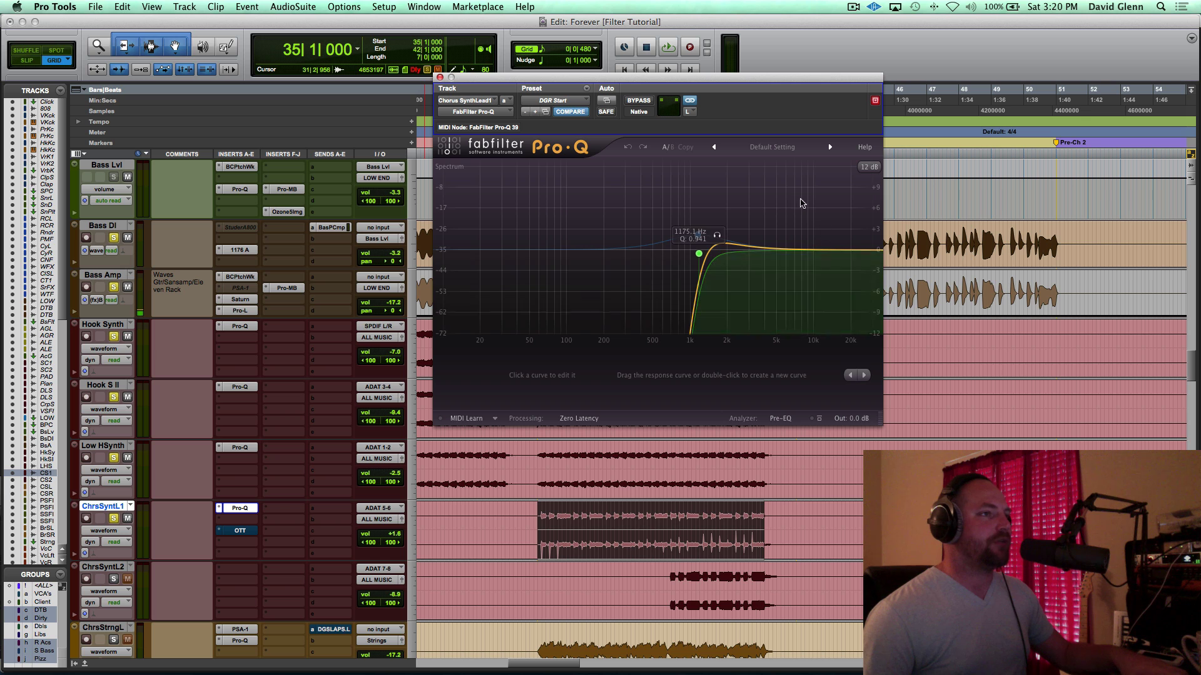
{"action": "double_click", "coordinate": [697, 234]}
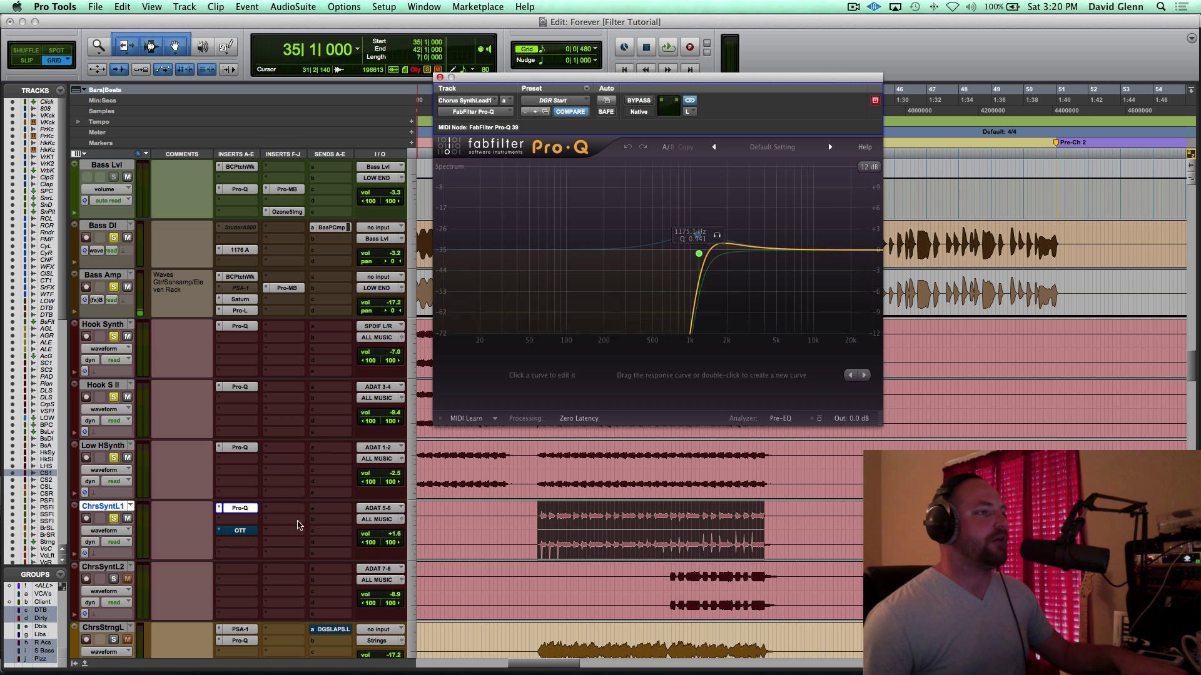
Step: Compare ChrsSyntL1 with its Pro-Q bypassed and active across two playback passes
{"action": "left_click", "coordinate": [241, 508], "text": "super"}
{"action": "key", "text": "space"}
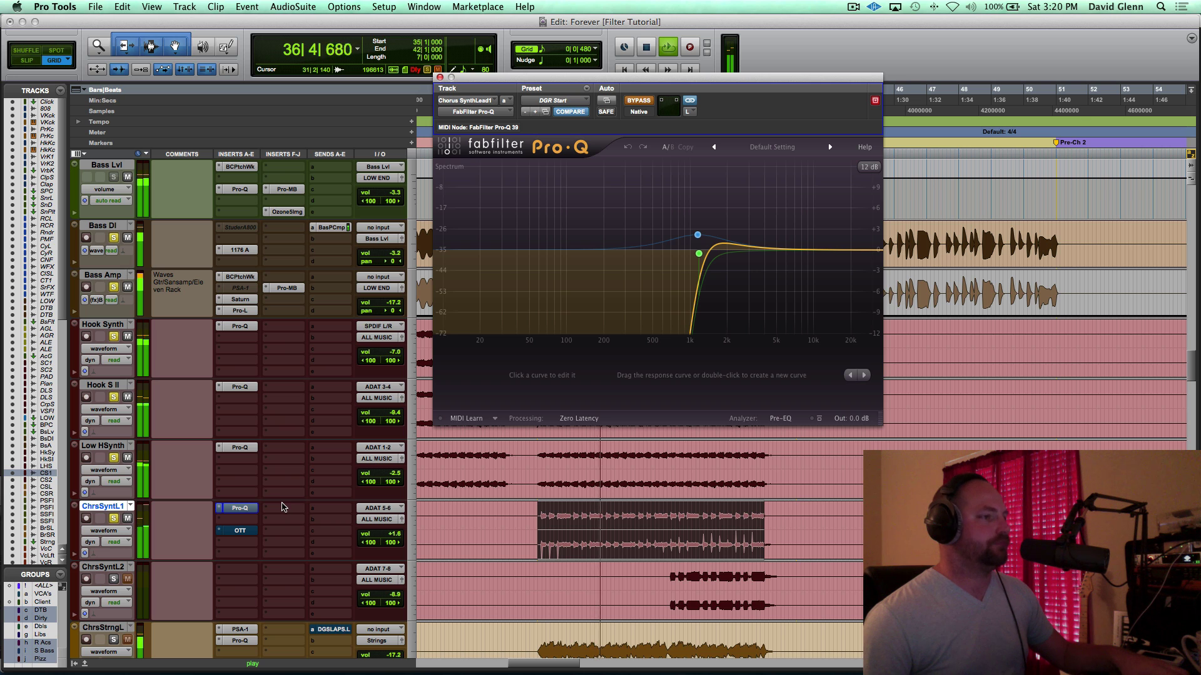
{"action": "left_click", "coordinate": [238, 509], "text": "super"}
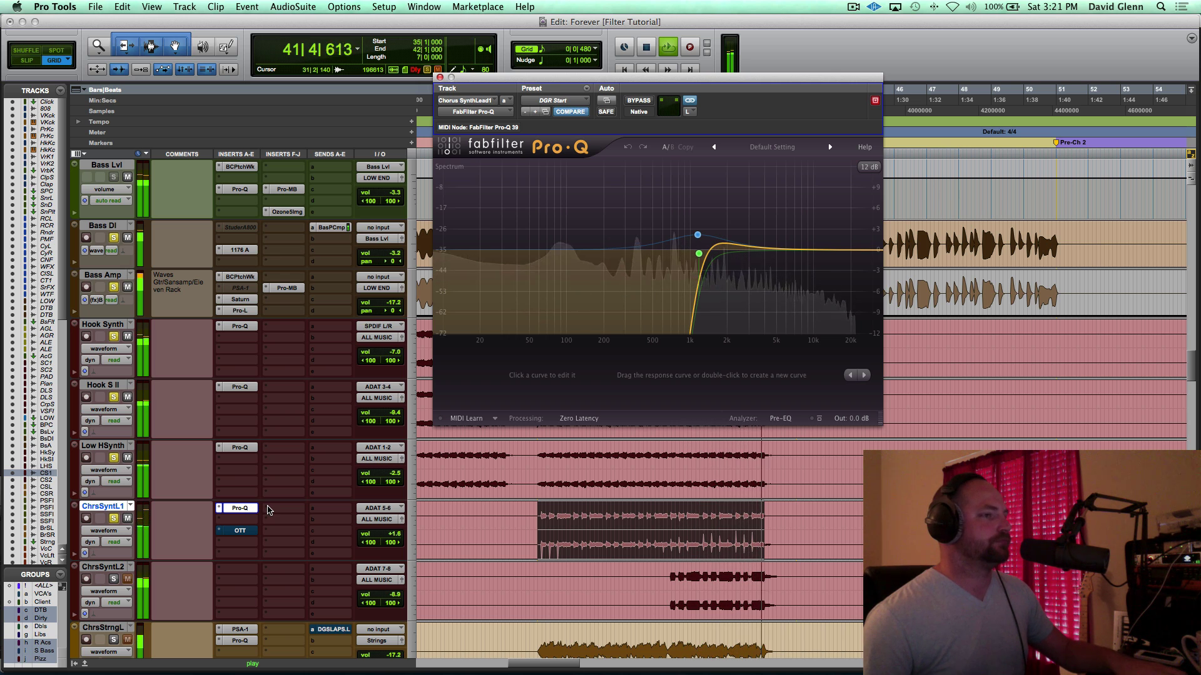
{"action": "key", "text": "space"}
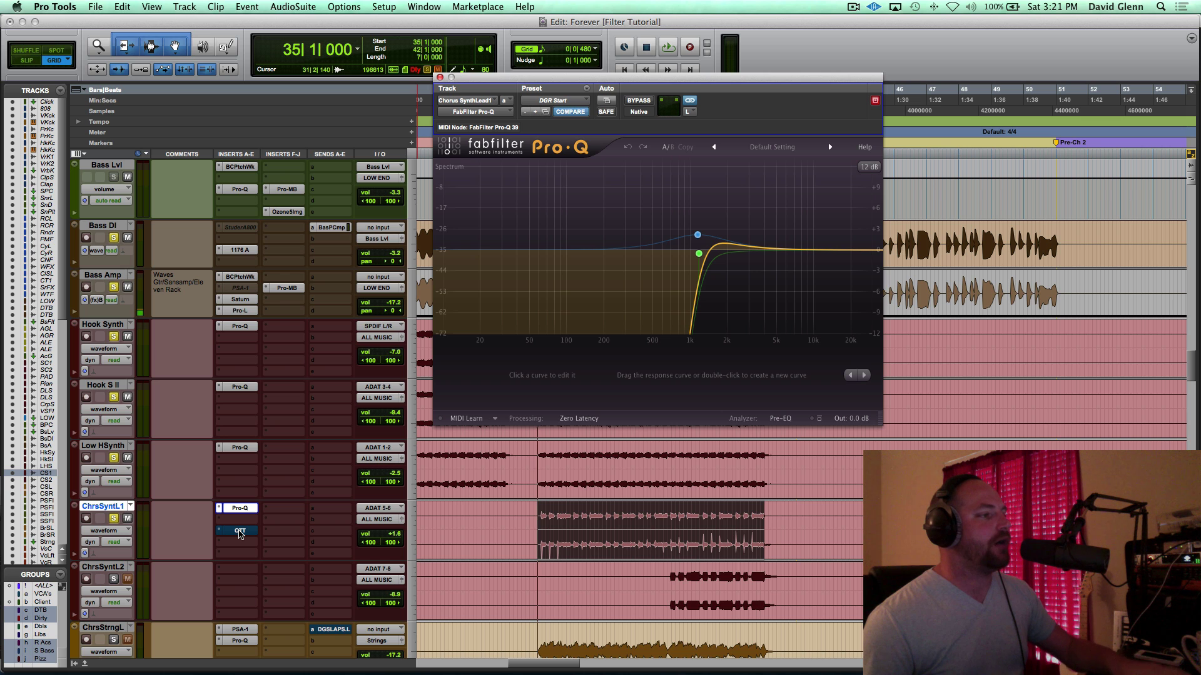
{"action": "key", "text": "space"}
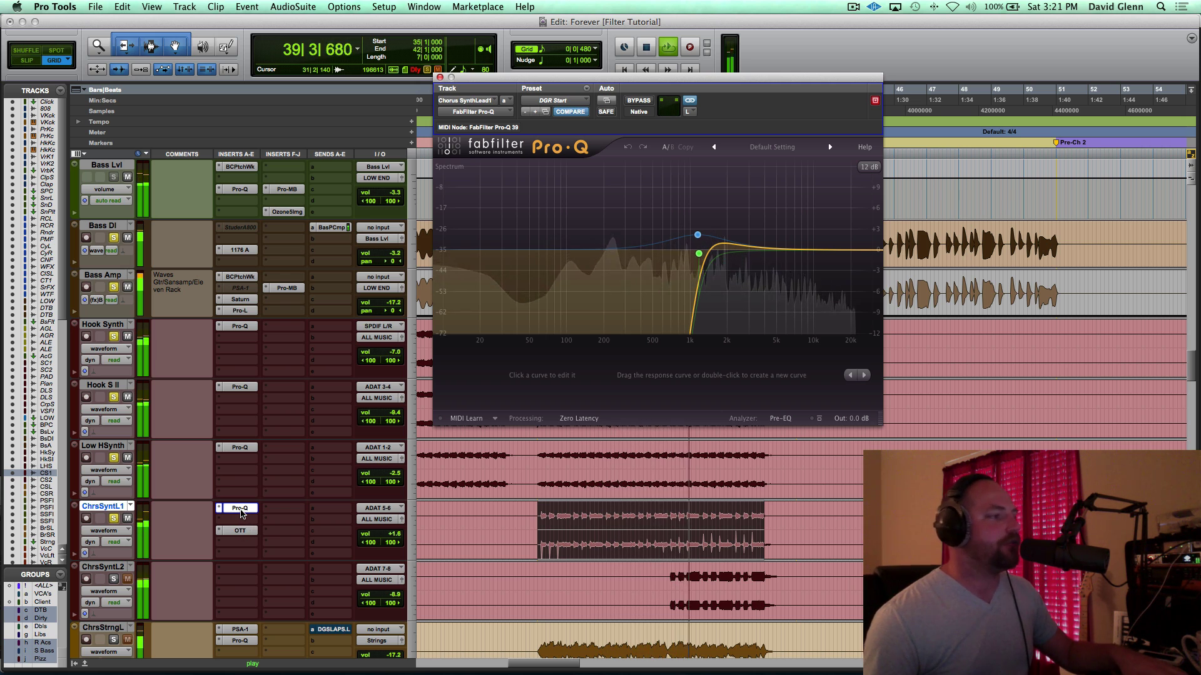
{"action": "left_click", "coordinate": [239, 508], "text": "super"}
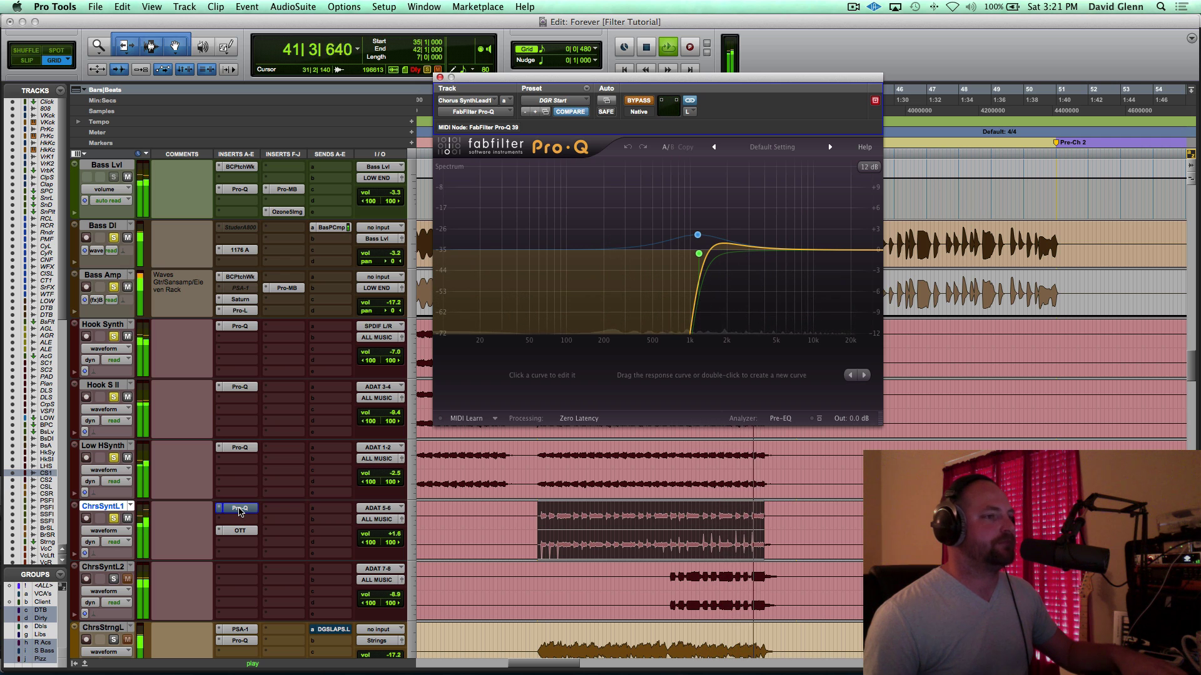
{"action": "left_click", "coordinate": [239, 508], "text": "super"}
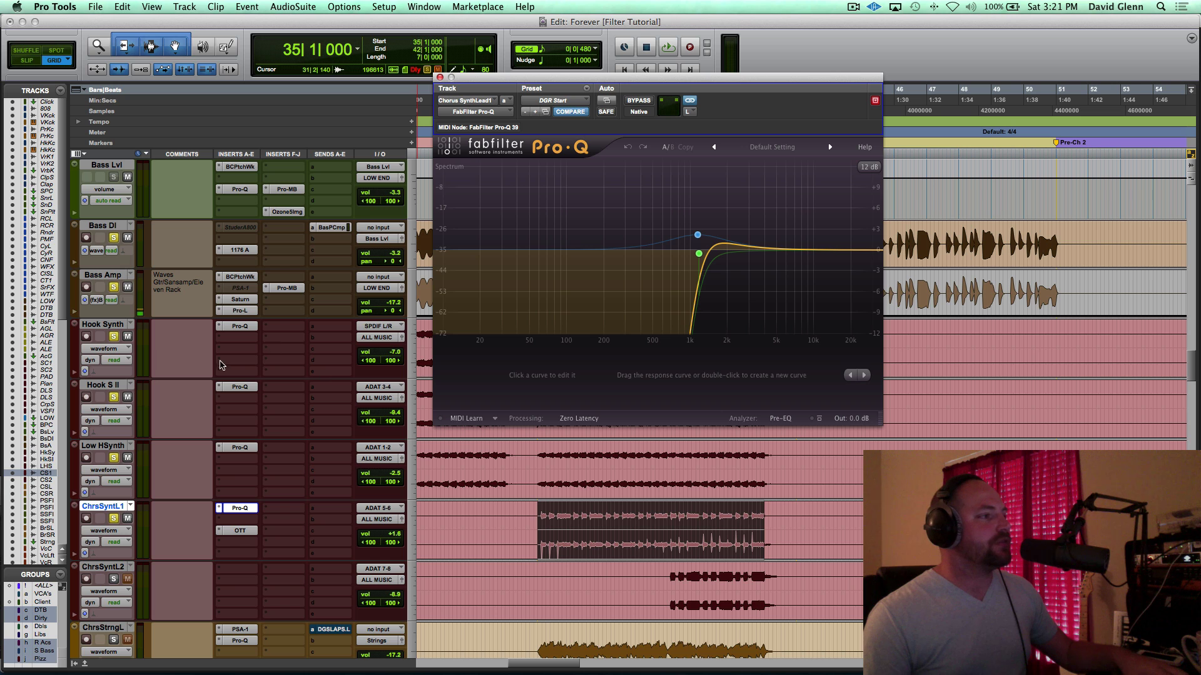
Step: Select ChrsStrngL, then reopen and close ChrsSyntL1's OTT compressor window
{"action": "scroll", "coordinate": [186, 492], "scroll_direction": "down", "scroll_amount": 5}
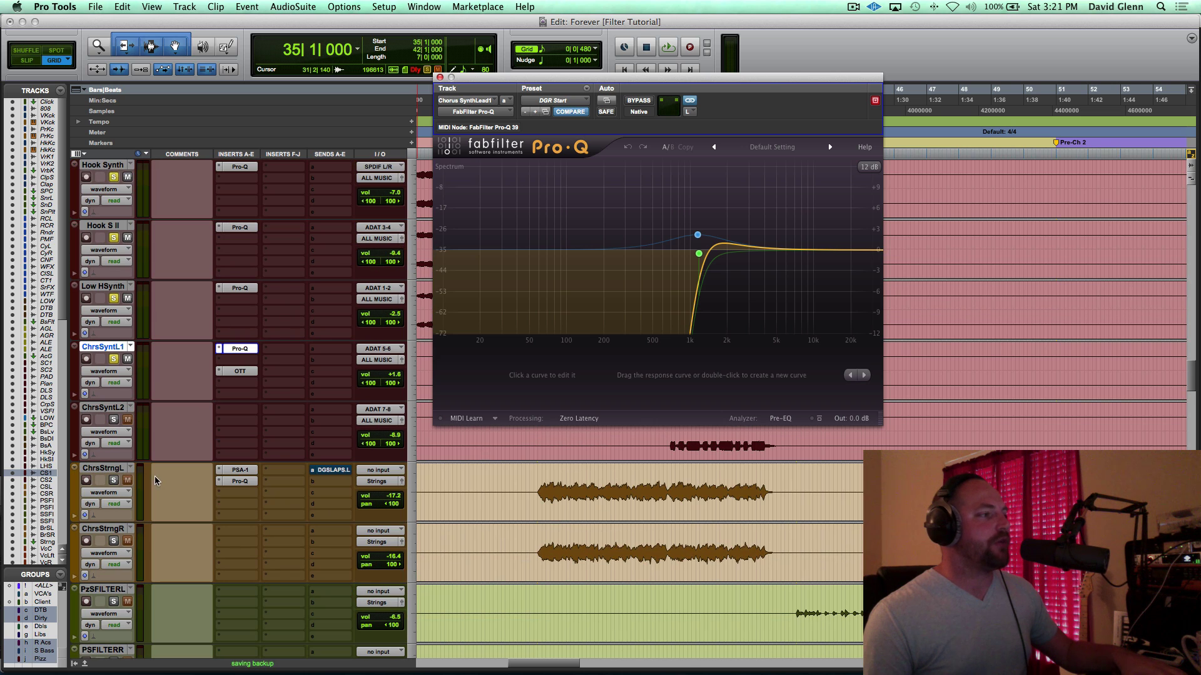
{"action": "left_click", "coordinate": [114, 469]}
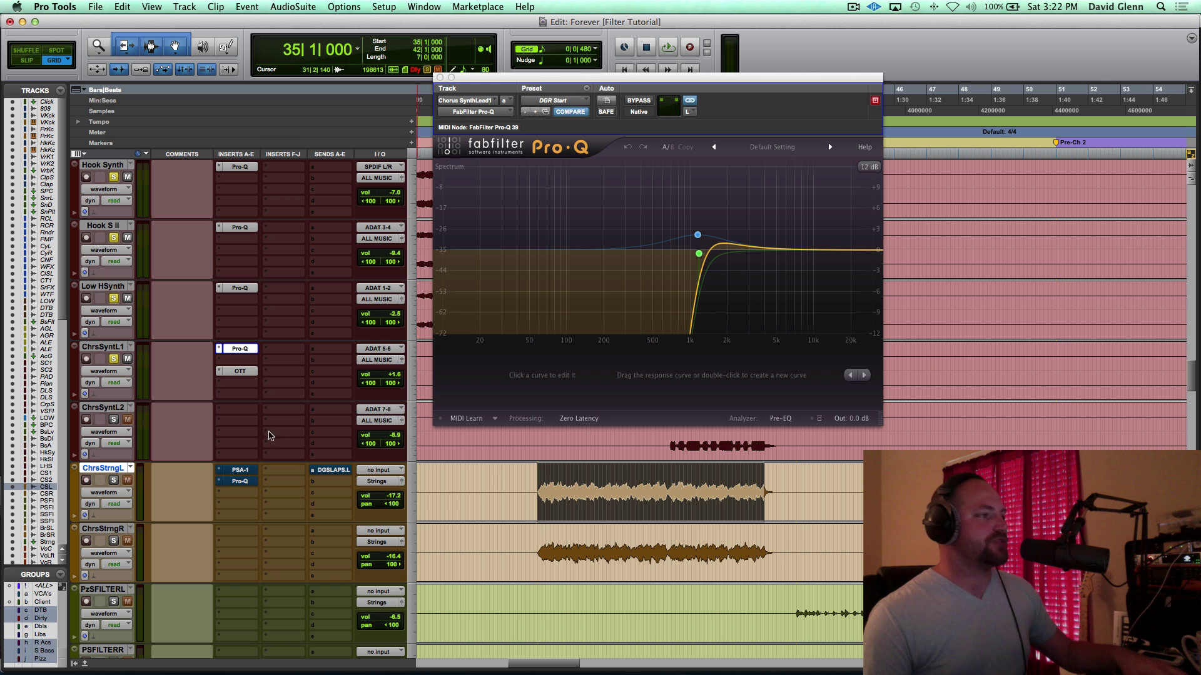
{"action": "left_click", "coordinate": [242, 372]}
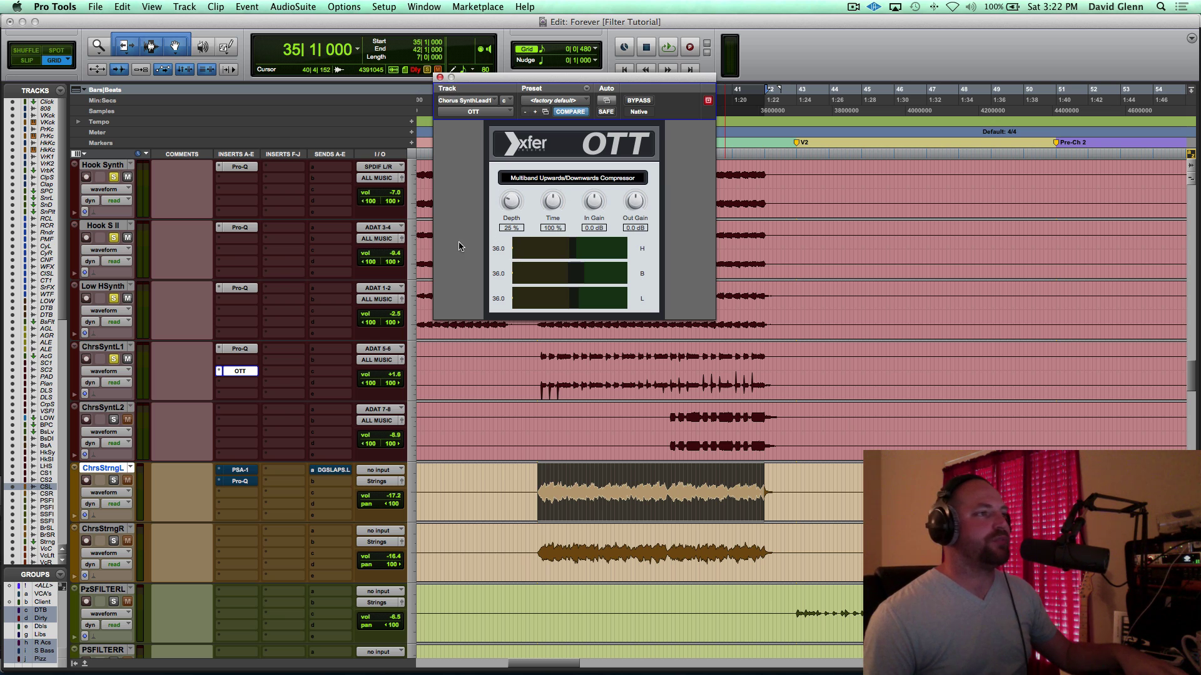
{"action": "left_click", "coordinate": [440, 78]}
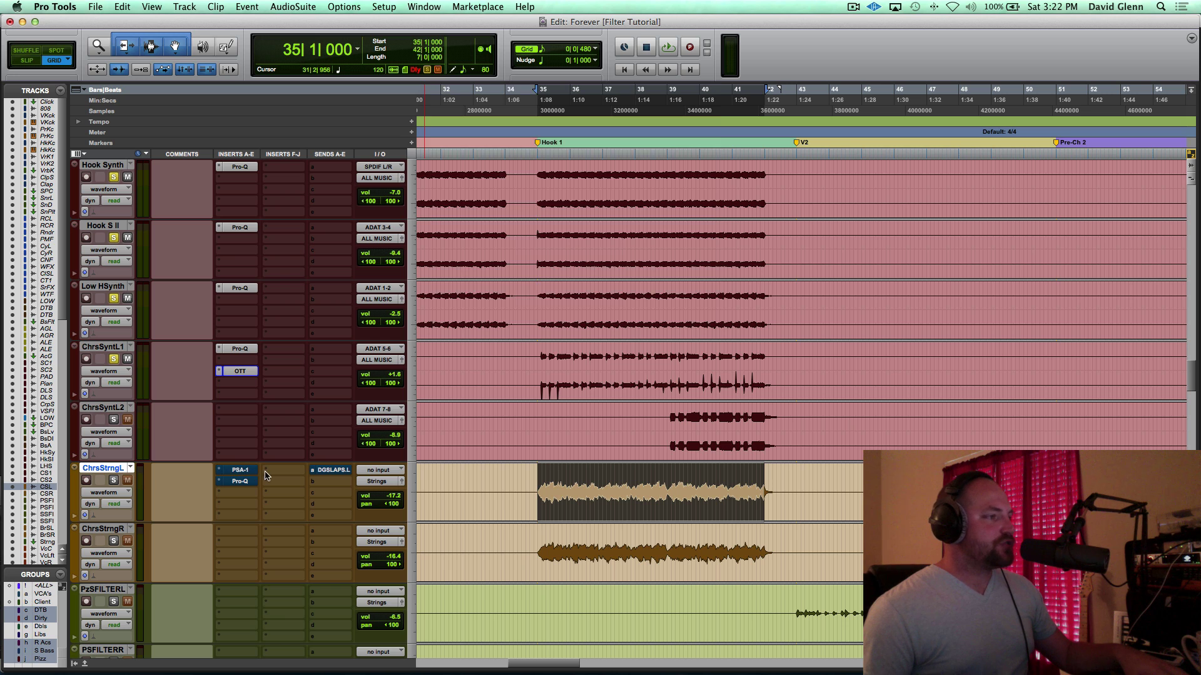
Step: Solo ChrsStrngL alone, play it, enable PSA-1, and open and un-bypass its Pro-Q
{"action": "left_click", "coordinate": [115, 481], "text": "super"}
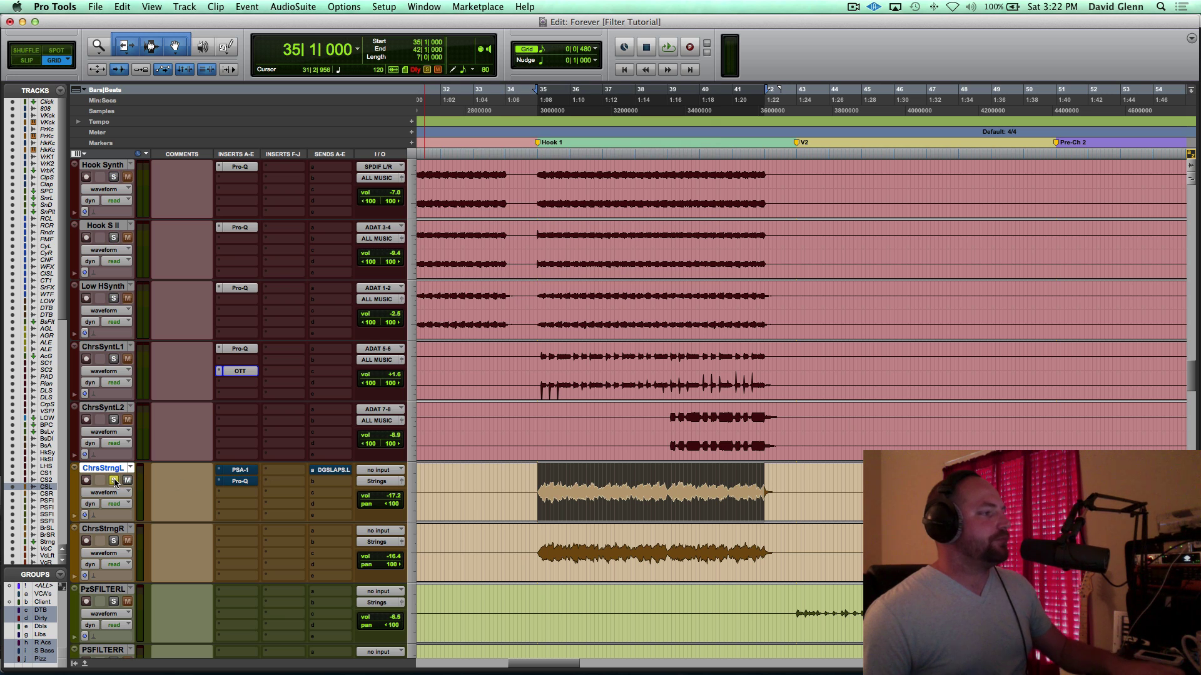
{"action": "key", "text": "space"}
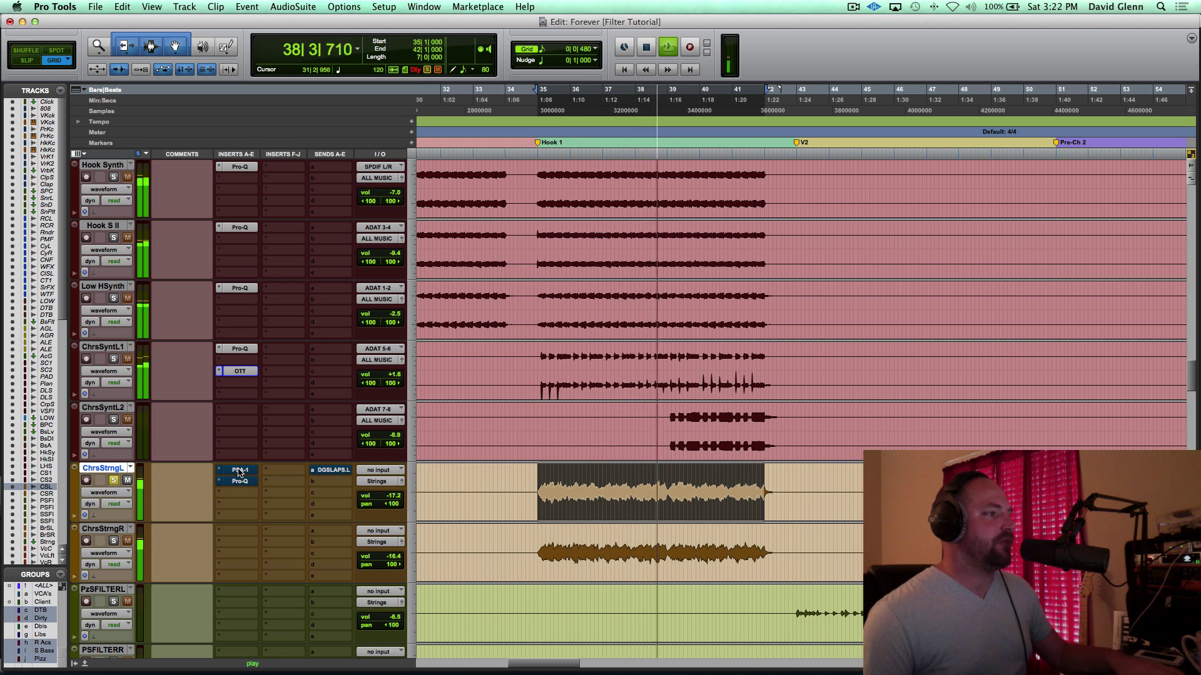
{"action": "left_click", "coordinate": [239, 470], "text": "super"}
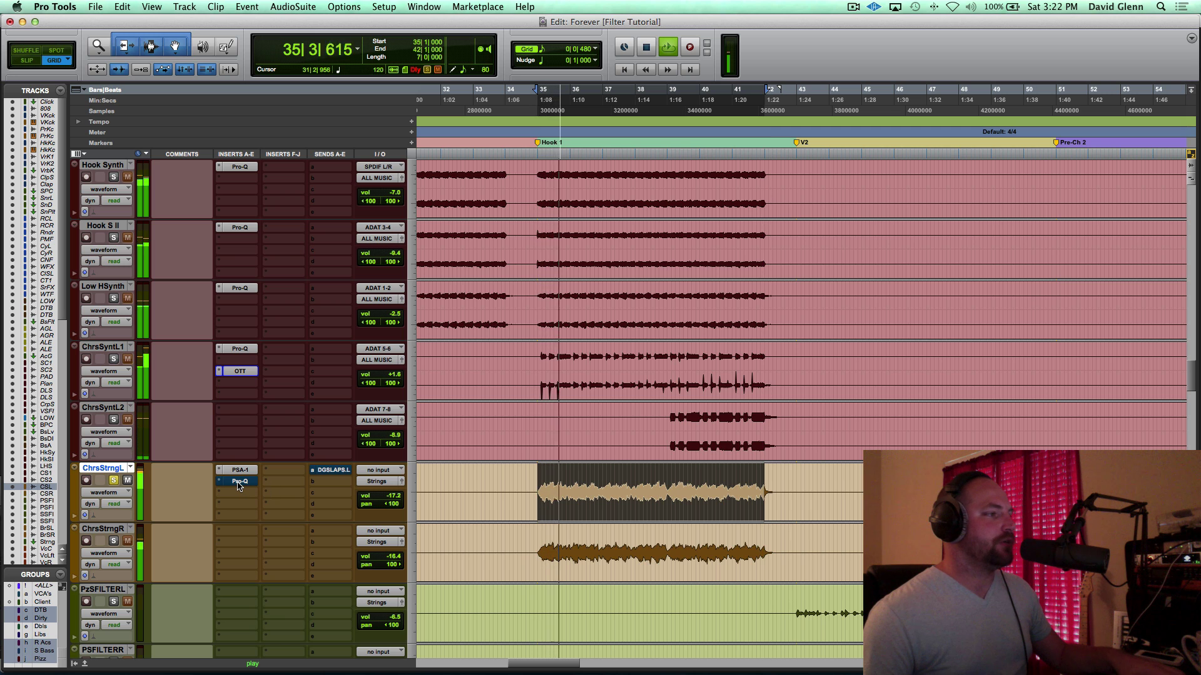
{"action": "left_click", "coordinate": [239, 482]}
{"action": "left_click", "coordinate": [238, 482], "text": "super"}
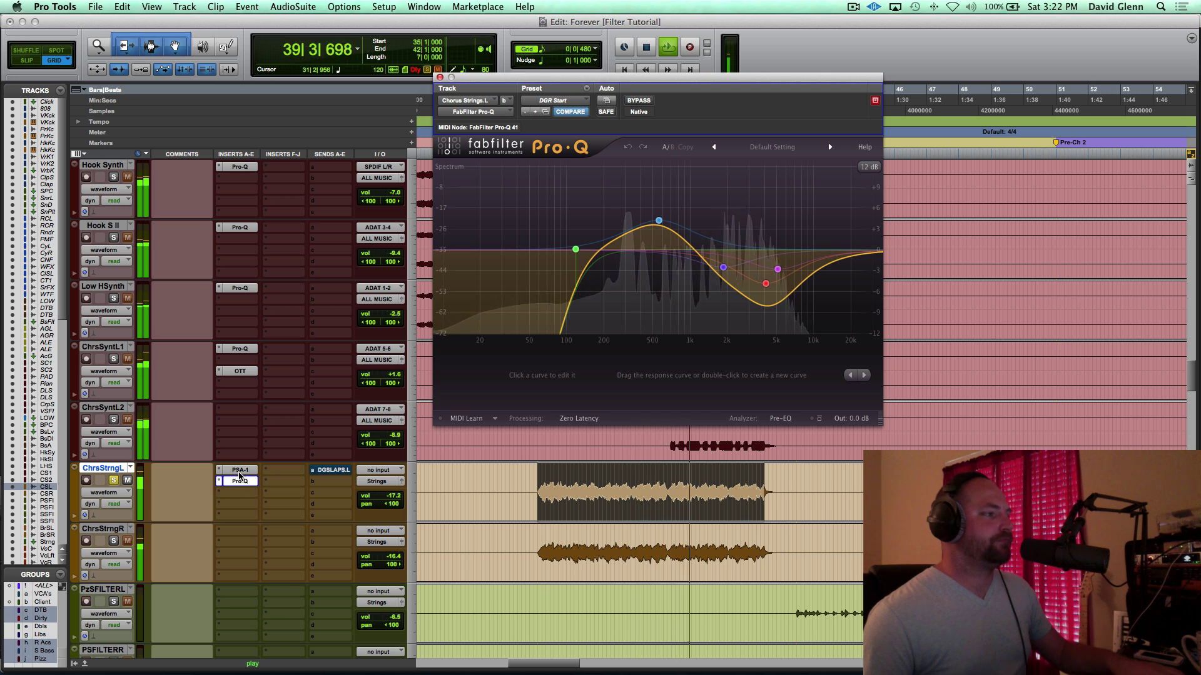
Step: Bypass ChrsStrngL's Pro-Q and PSA-1 inserts, then stop playback
{"action": "left_click", "coordinate": [239, 482], "text": "super"}
{"action": "left_click", "coordinate": [240, 469], "text": "super"}
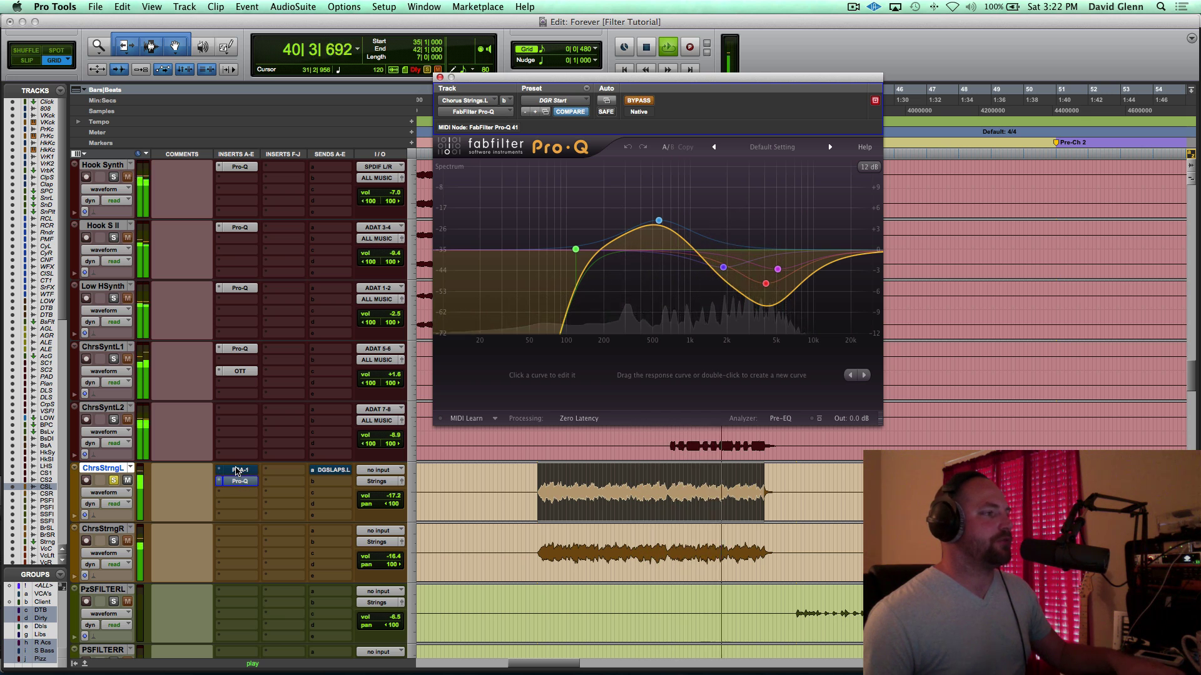
{"action": "key", "text": "space"}
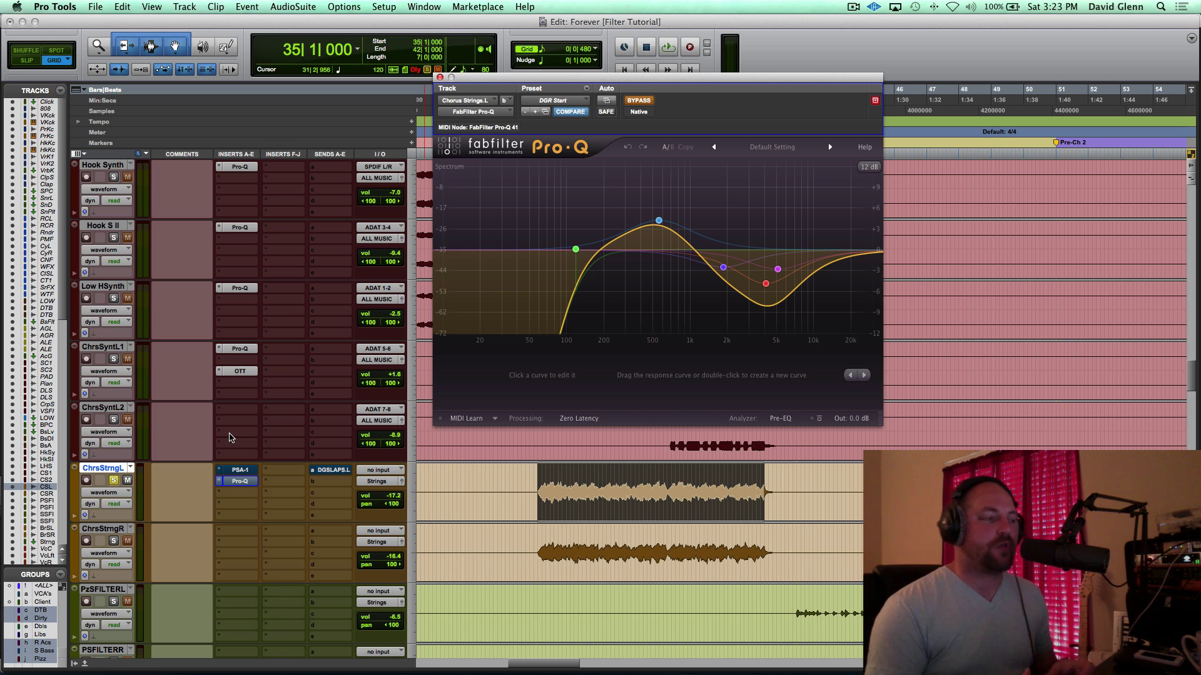
Step: Reopen the chorus strings Pro-Q curve, then select the ChrsSyntL2 track in the Edit window
{"action": "left_click", "coordinate": [240, 481]}
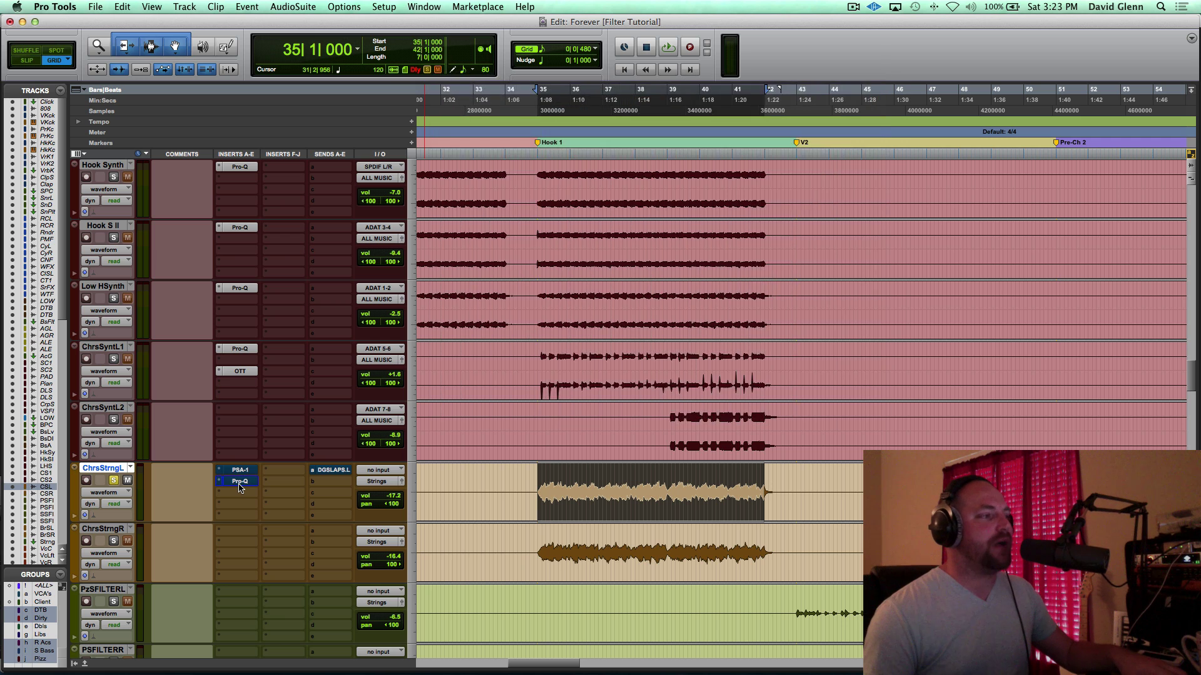
{"action": "left_click", "coordinate": [240, 481]}
{"action": "mouse_move", "coordinate": [736, 265]}
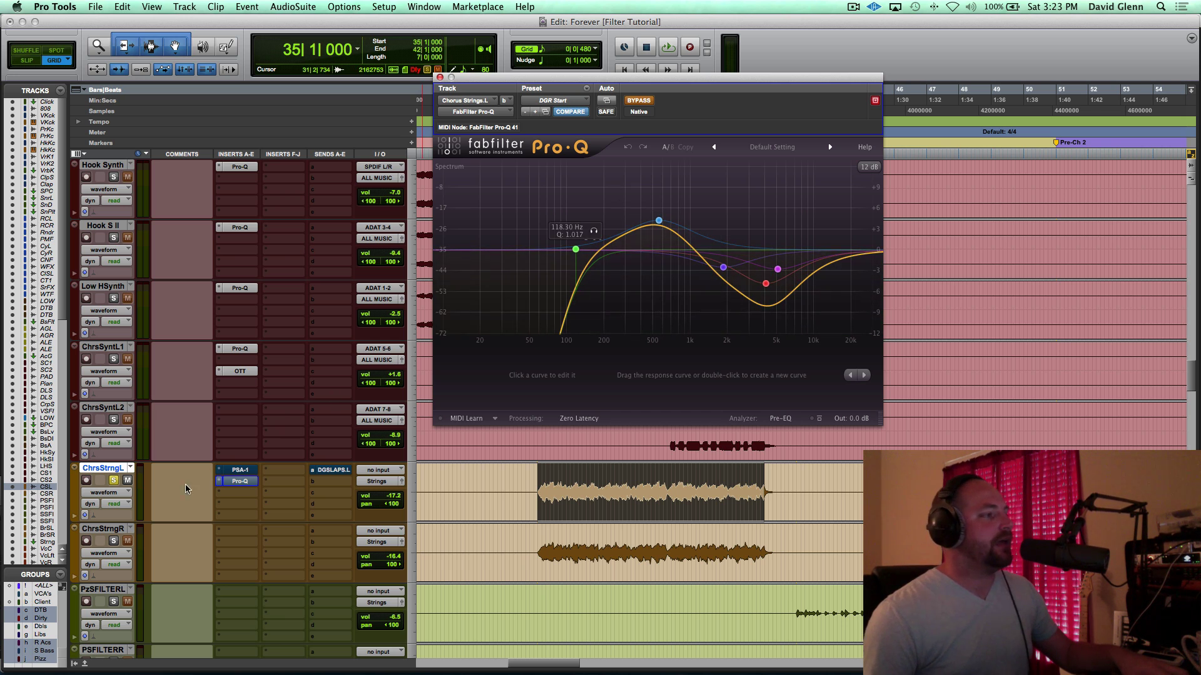
{"action": "left_click", "coordinate": [107, 415]}
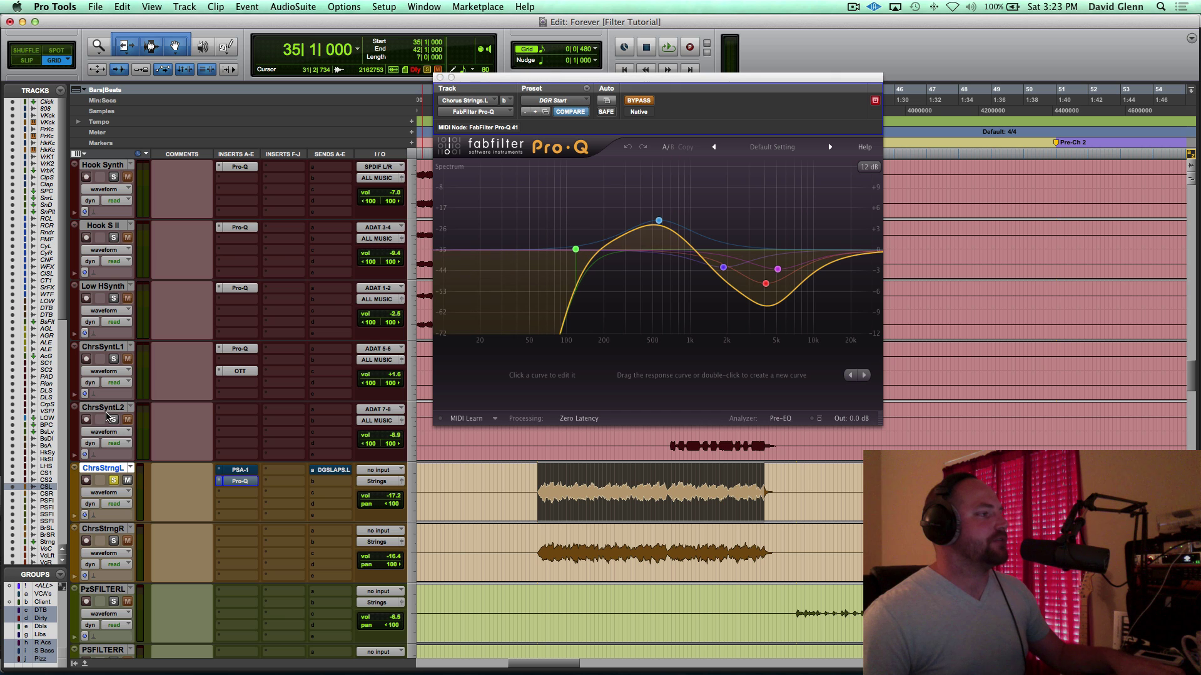
{"action": "left_click", "coordinate": [103, 408]}
Step: Move the playback start to 34|4|000 in ChrsStrngR and audition from there
{"action": "scroll", "coordinate": [103, 410], "scroll_direction": "up", "scroll_amount": 5}
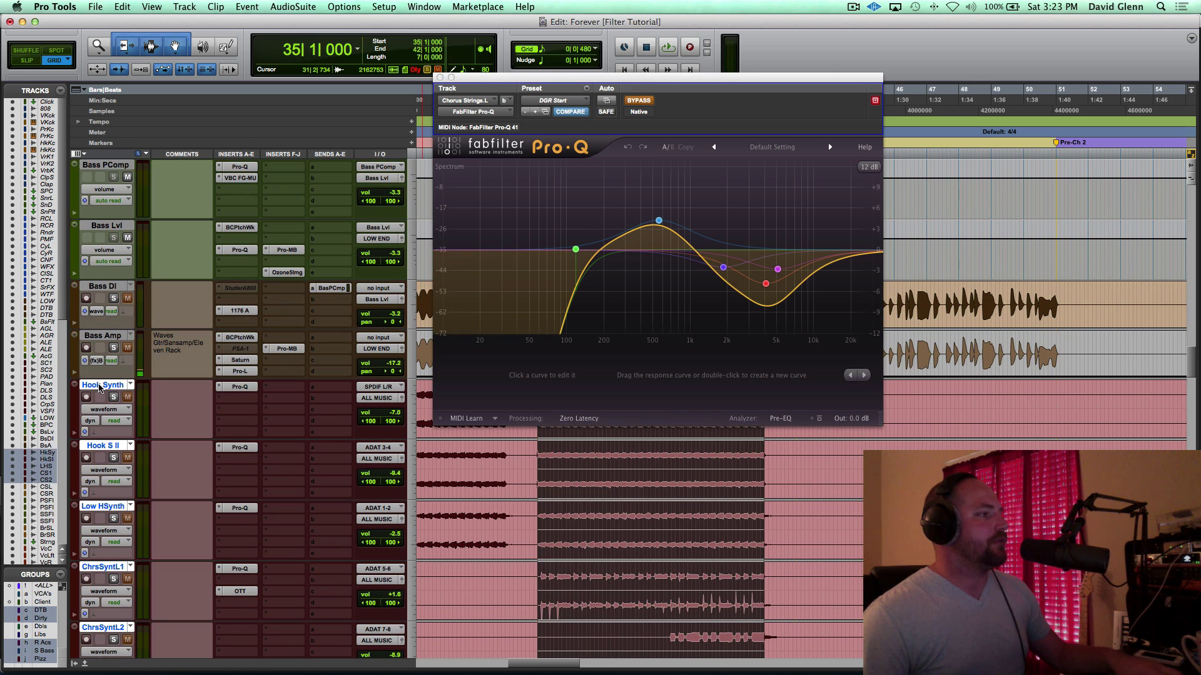
{"action": "scroll", "coordinate": [99, 388], "scroll_direction": "down", "scroll_amount": 8}
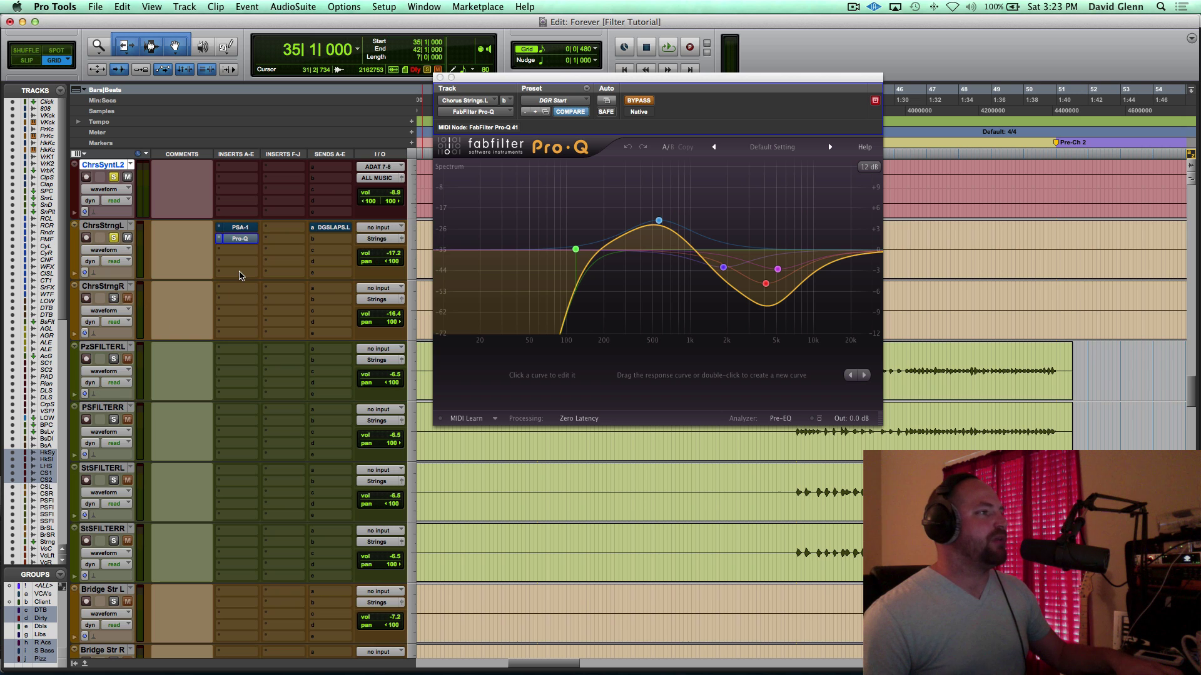
{"action": "scroll", "coordinate": [244, 282], "scroll_direction": "up", "scroll_amount": 3}
{"action": "key", "text": "space"}
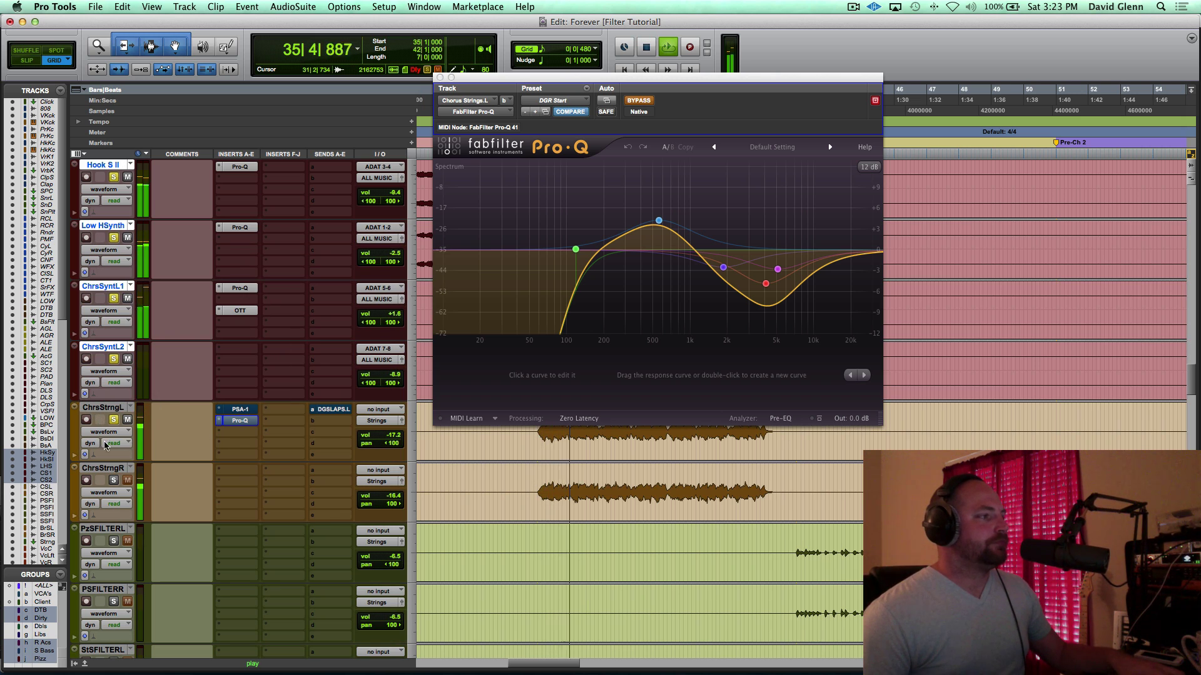
{"action": "key", "text": "space"}
{"action": "left_click", "coordinate": [243, 413]}
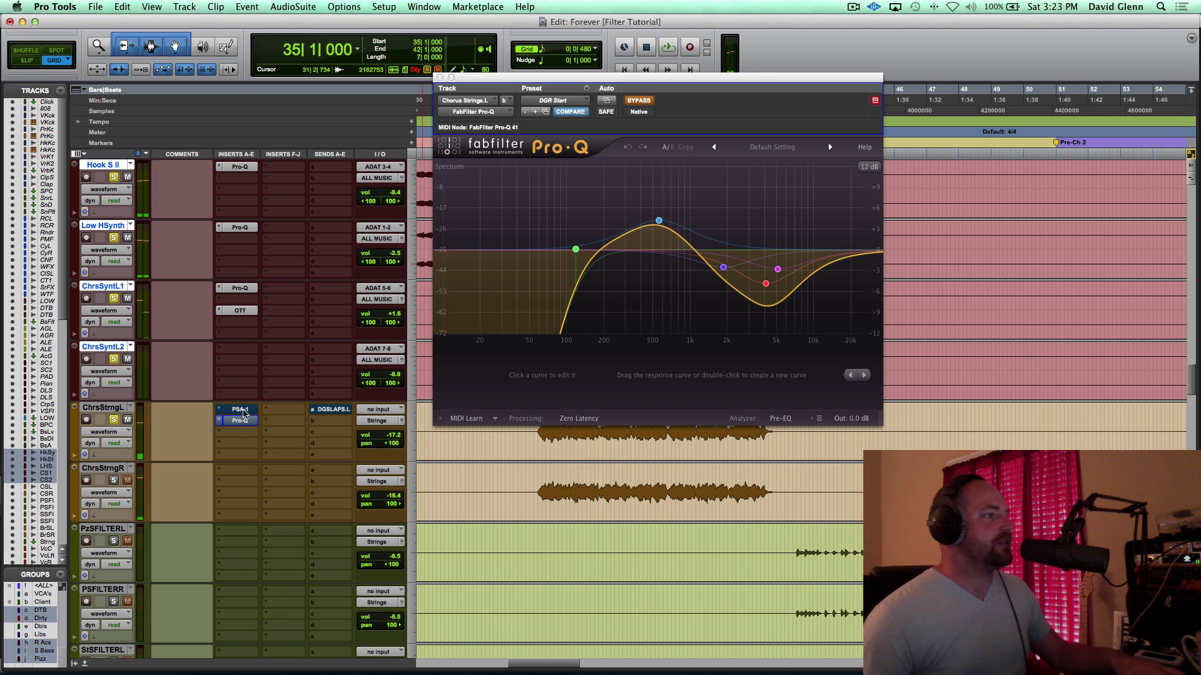
{"action": "left_click", "coordinate": [529, 478]}
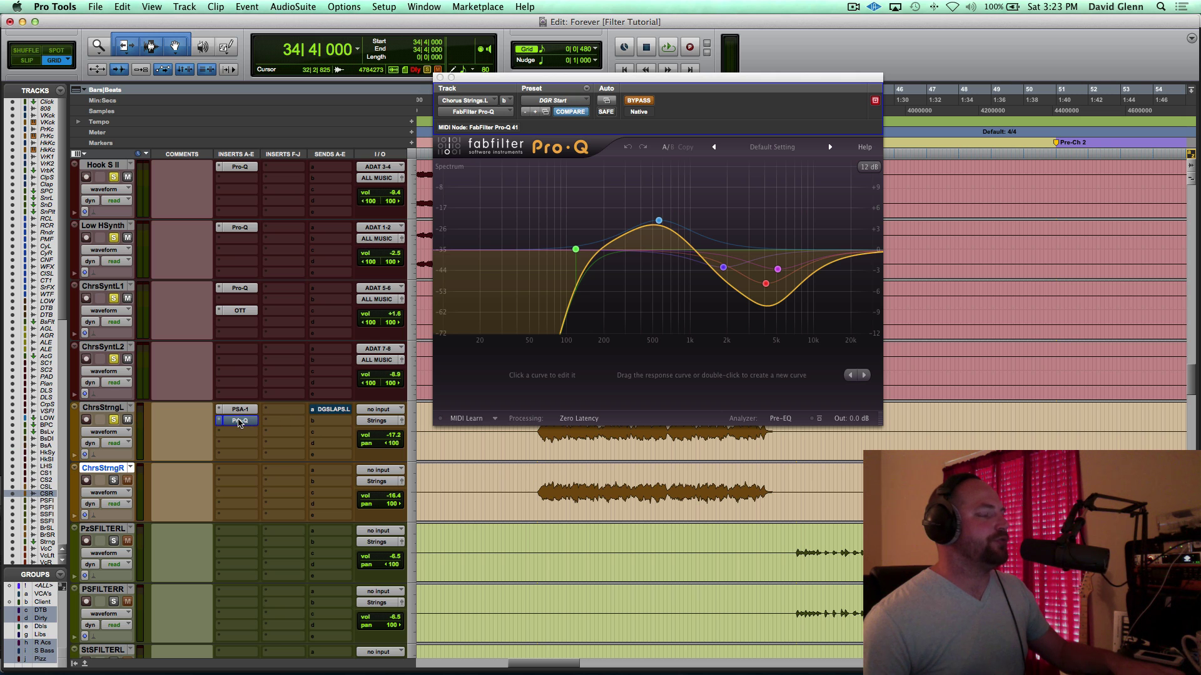
{"action": "key", "text": "space"}
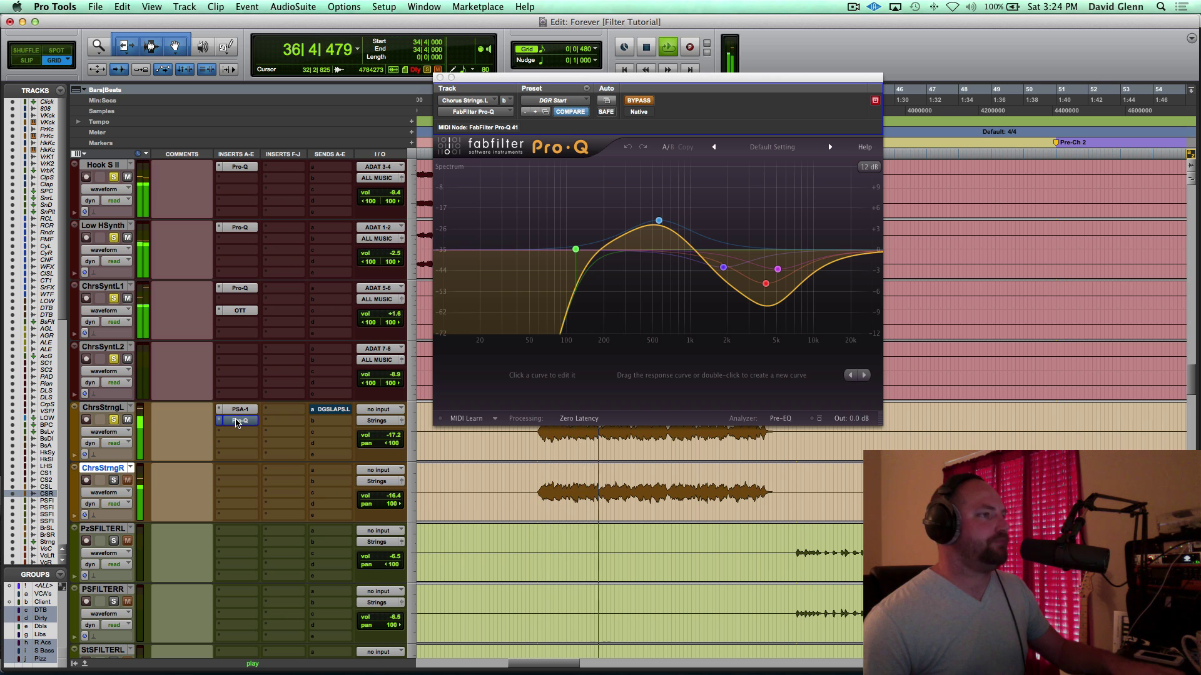
{"action": "key", "text": "space"}
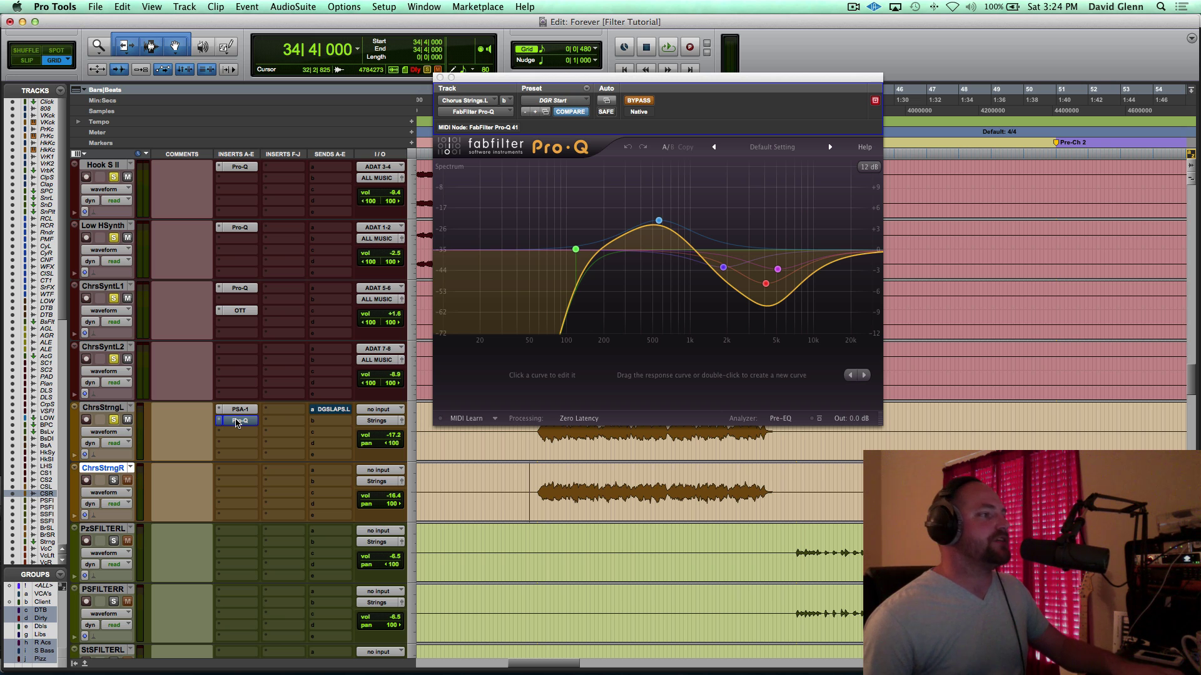
Step: A/B the strings with Pro-Q and PSA-1 on and bypassed, ending with both enabled
{"action": "left_click", "coordinate": [237, 421], "text": "super"}
{"action": "key", "text": "space"}
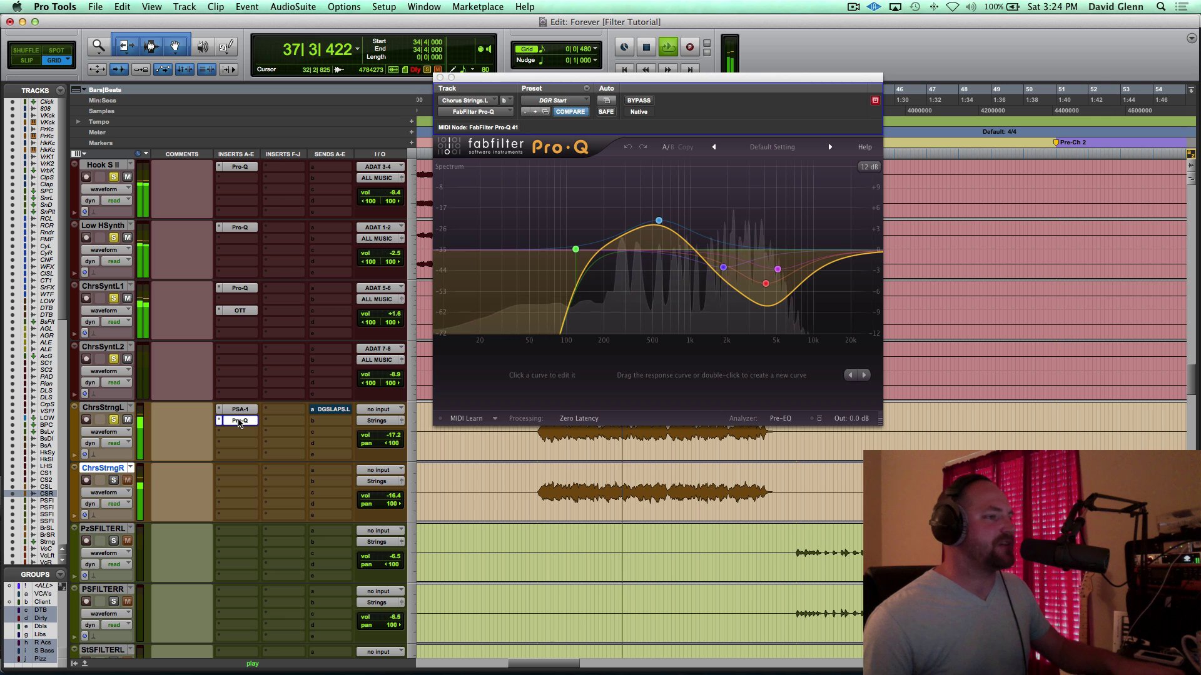
{"action": "key", "text": "space"}
{"action": "left_click", "coordinate": [239, 421], "text": "super"}
{"action": "left_click", "coordinate": [247, 411], "text": "super"}
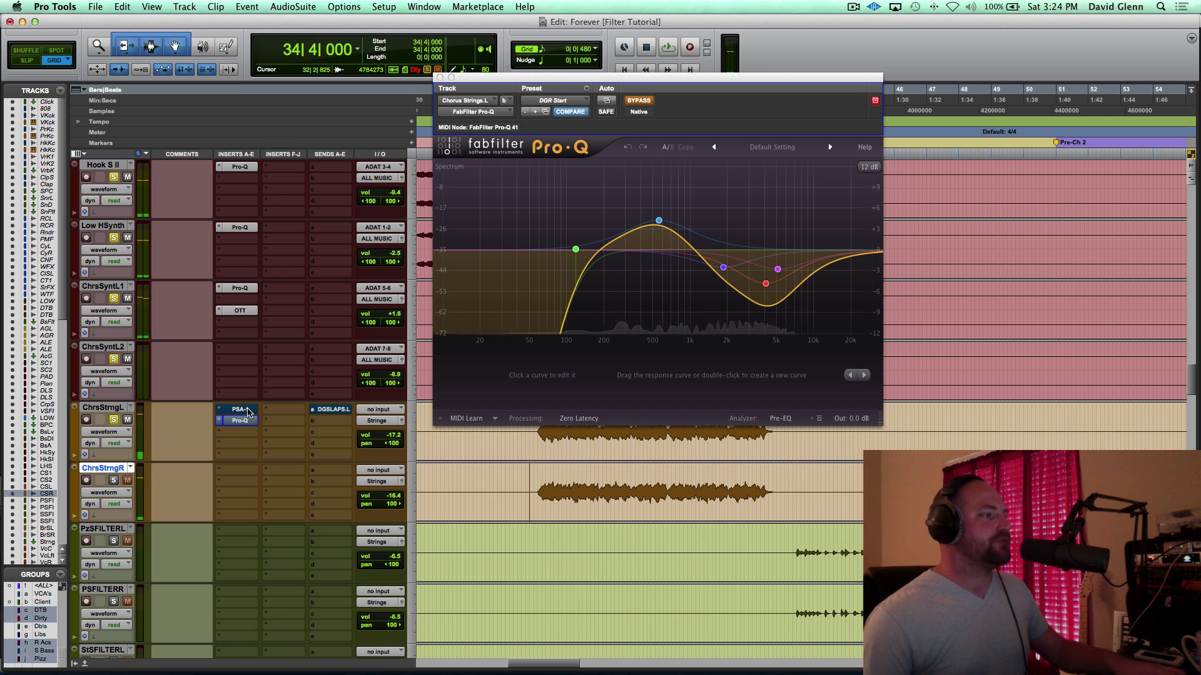
{"action": "key", "text": "space"}
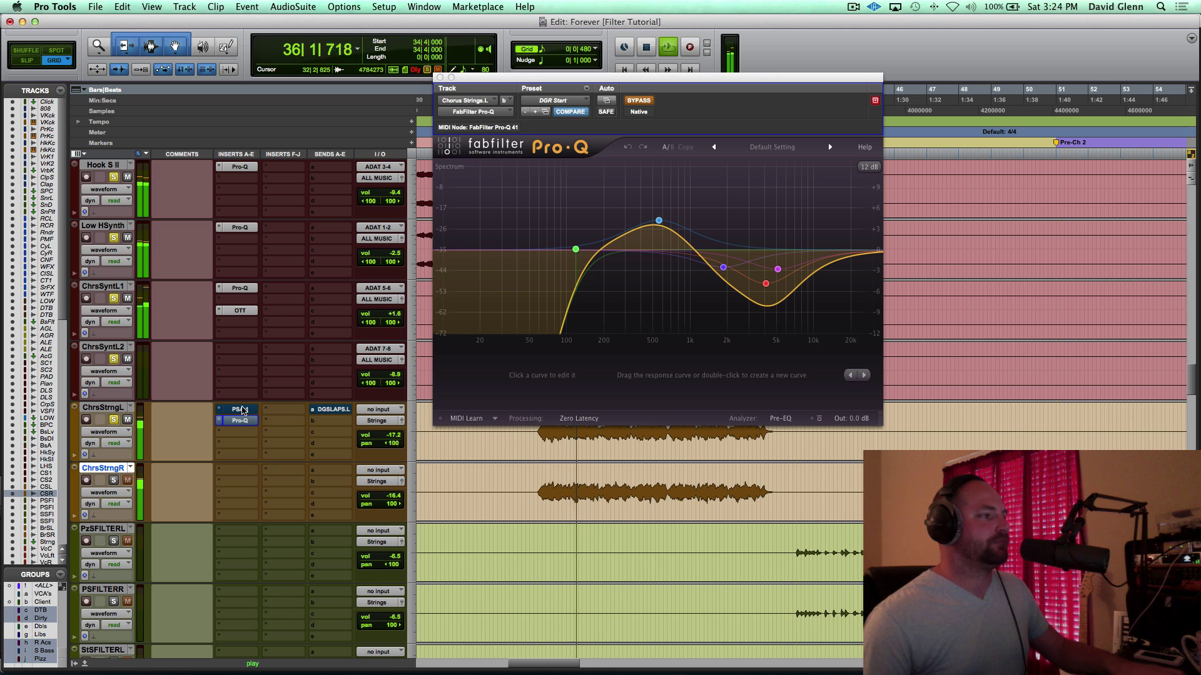
{"action": "left_click", "coordinate": [242, 410], "text": "super"}
{"action": "left_click", "coordinate": [244, 421], "text": "super"}
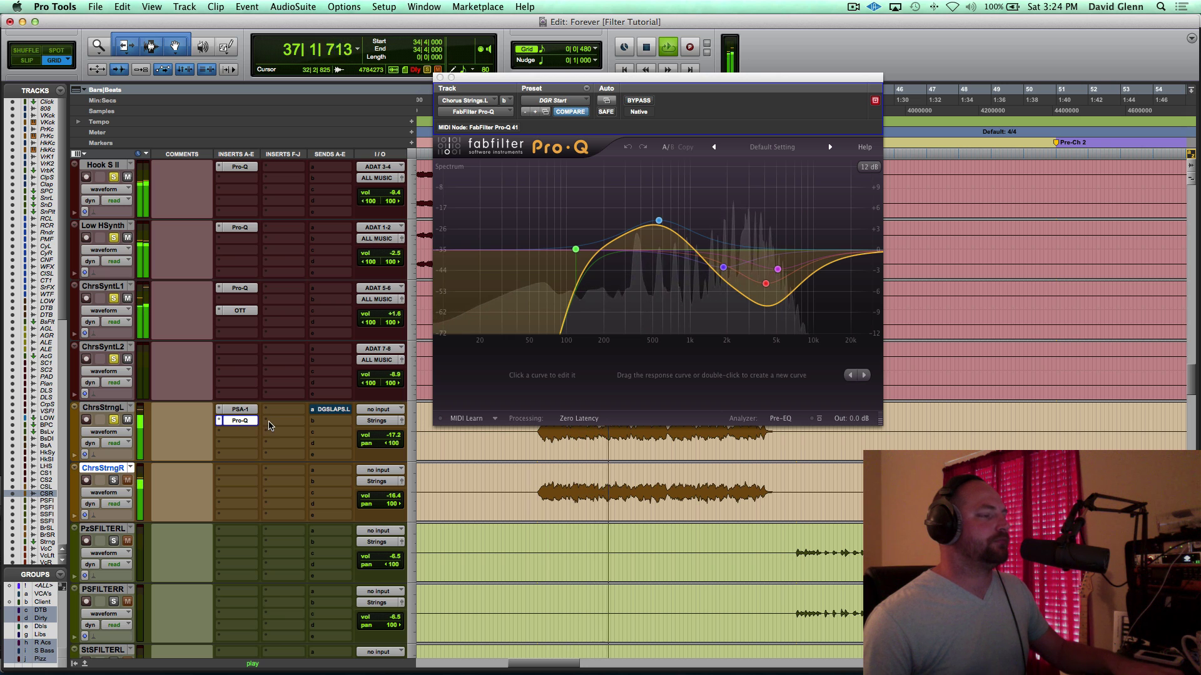
{"action": "key", "text": "space"}
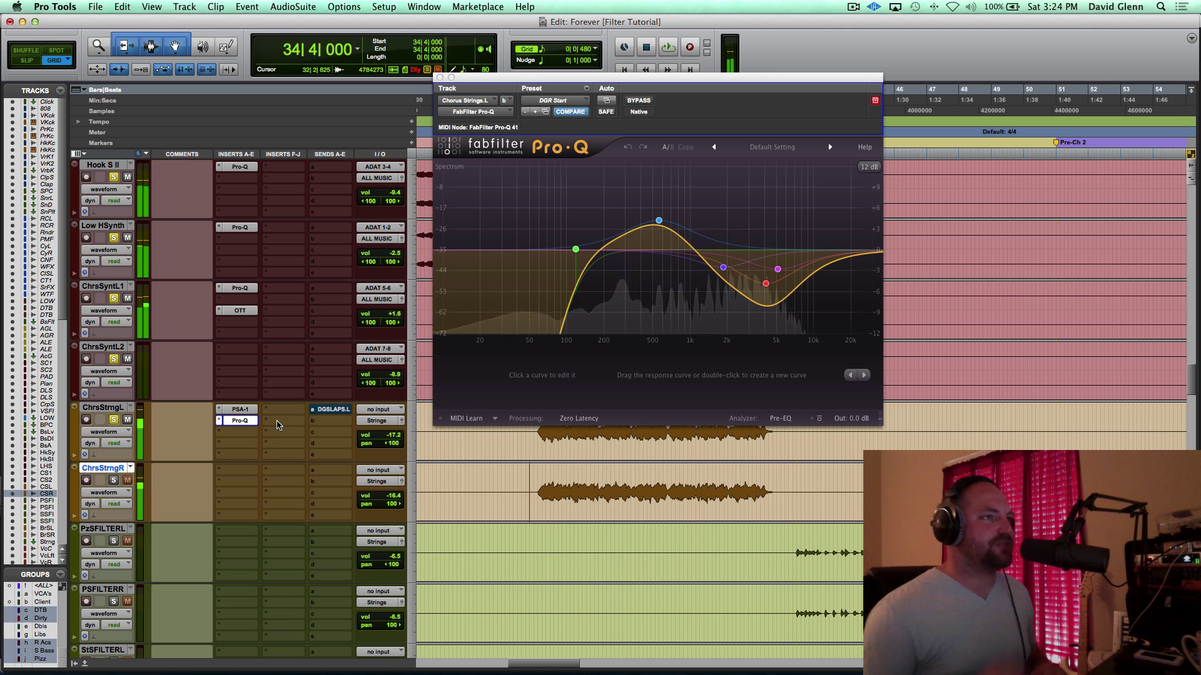